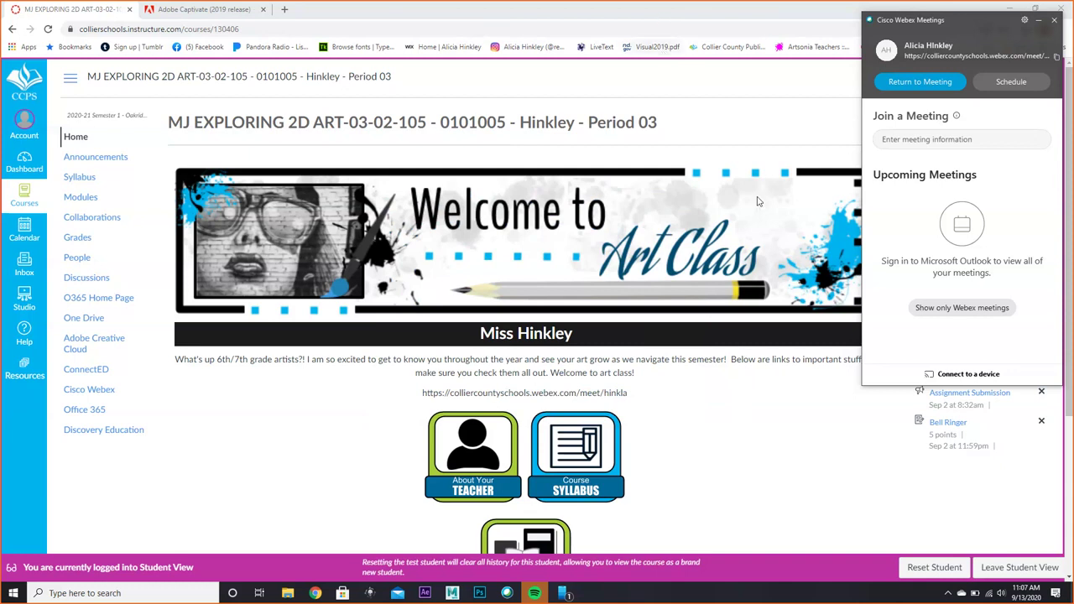
- Close the Webex Meetings window and bring up the course Learning Modules list with its Week 2 items
left_click(1054, 19)
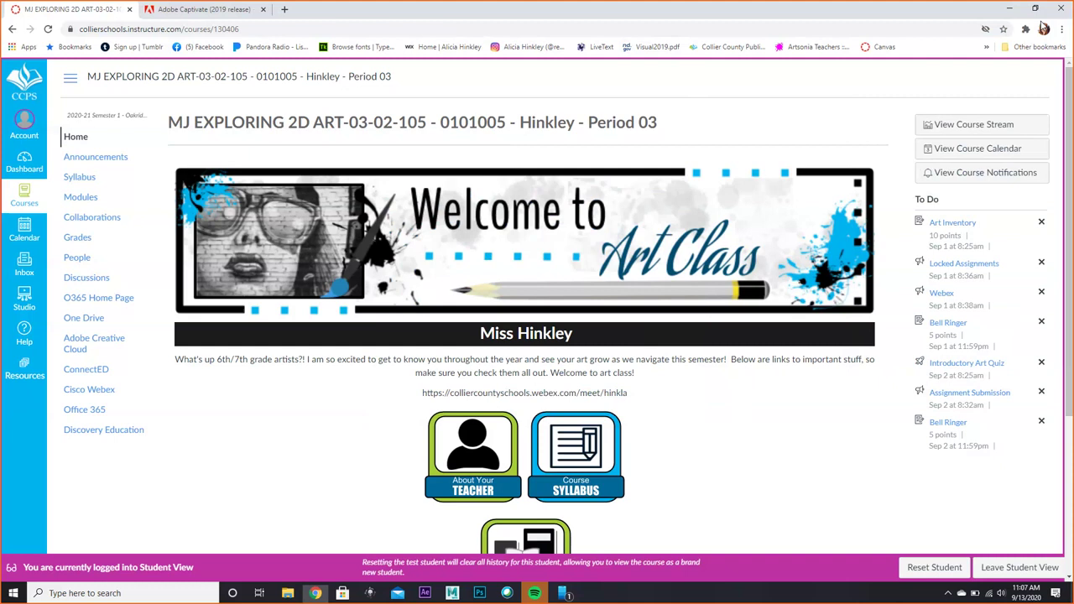
scroll(716, 447, "down", 3)
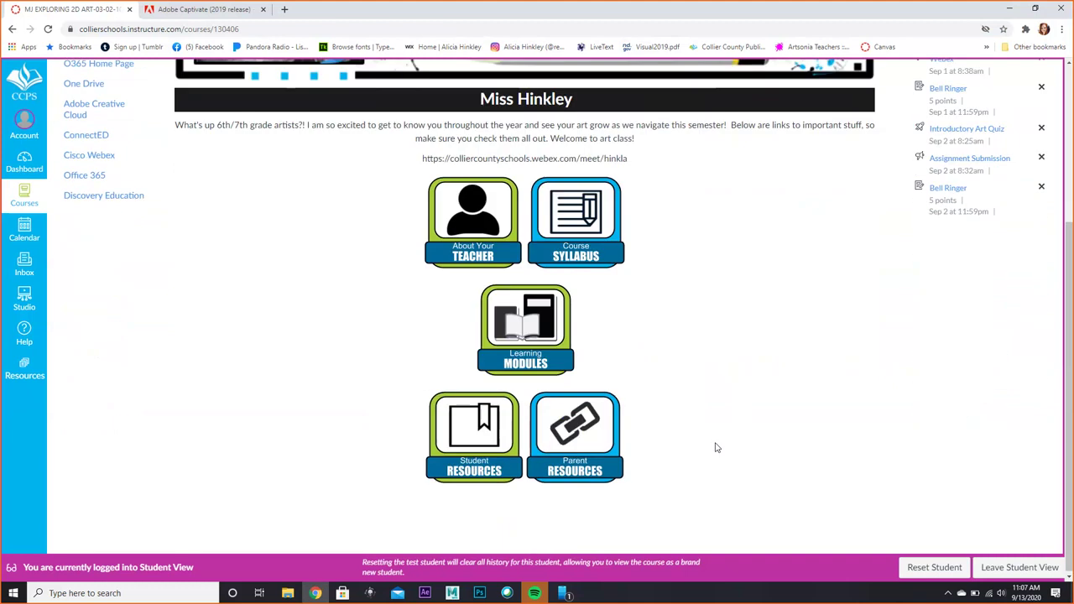
left_click(547, 336)
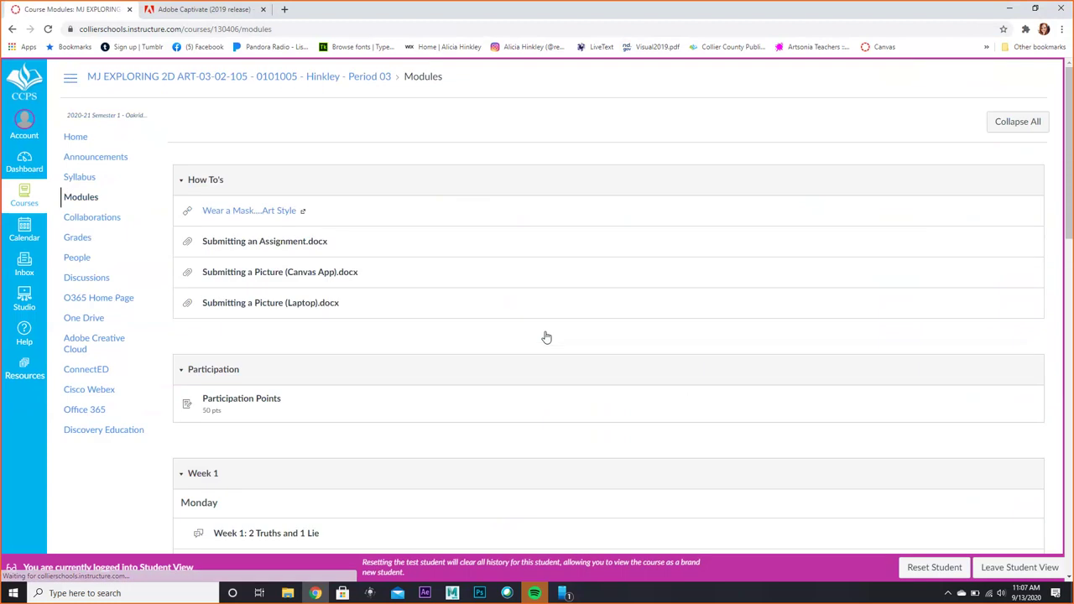
scroll(546, 336, "down", 12)
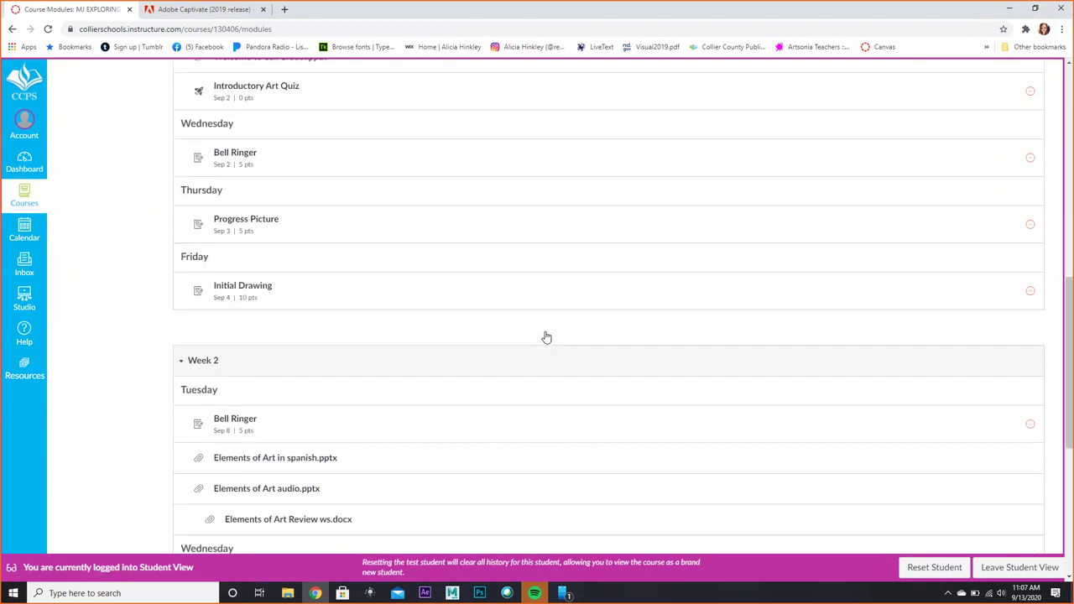
scroll(546, 336, "up", 1)
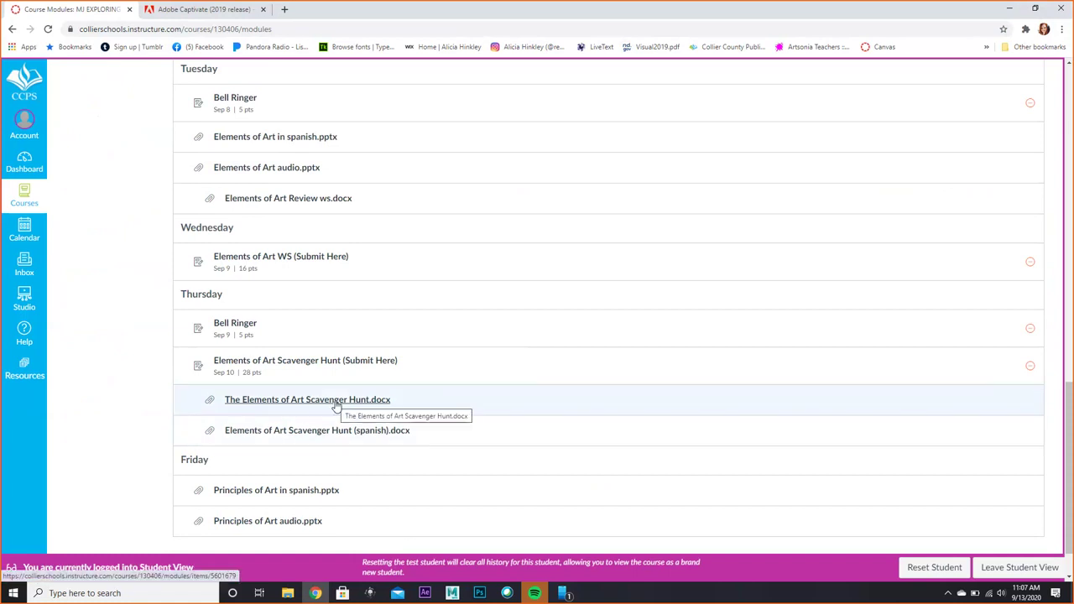
- Download The Elements of Art Scavenger Hunt.docx from its Canvas file page and open it in Word
left_click(336, 400)
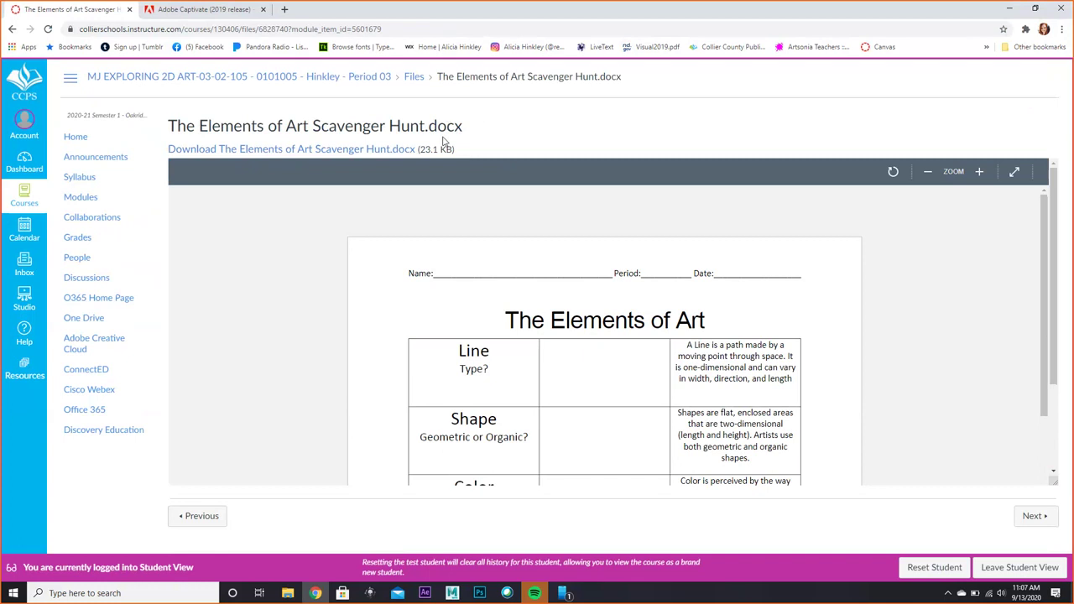
left_click(369, 154)
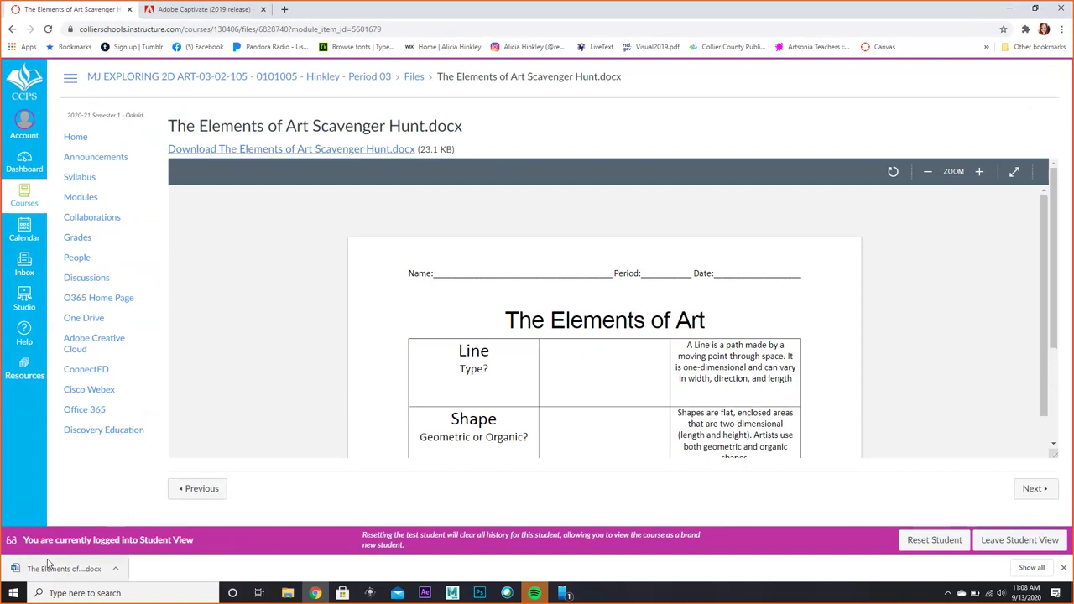
left_click(51, 568)
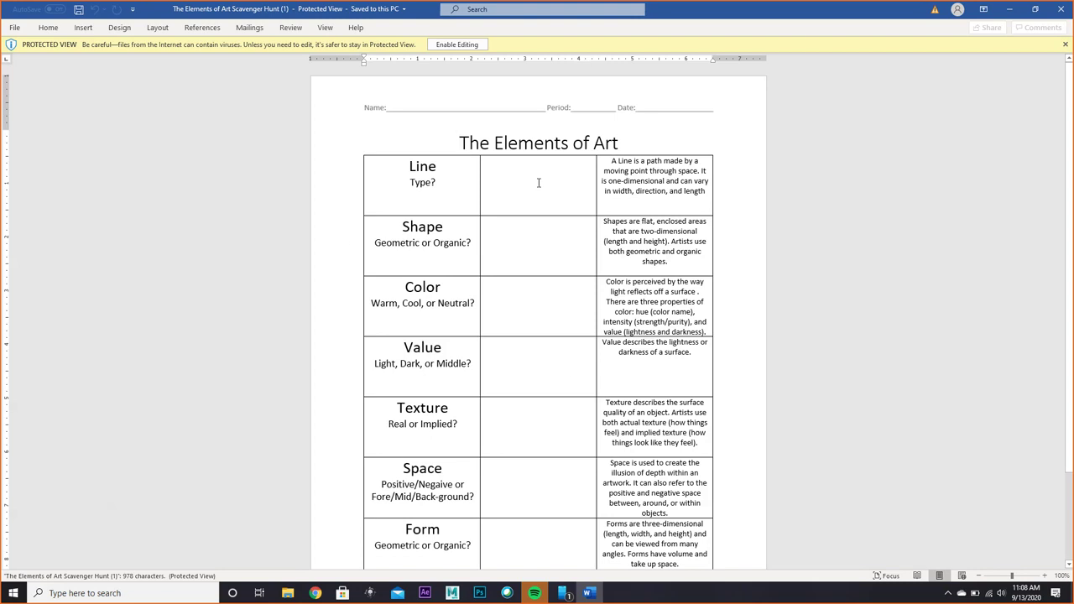
- Enable editing on the Protected View worksheet and remove the stray letters typed before the title
key("a")
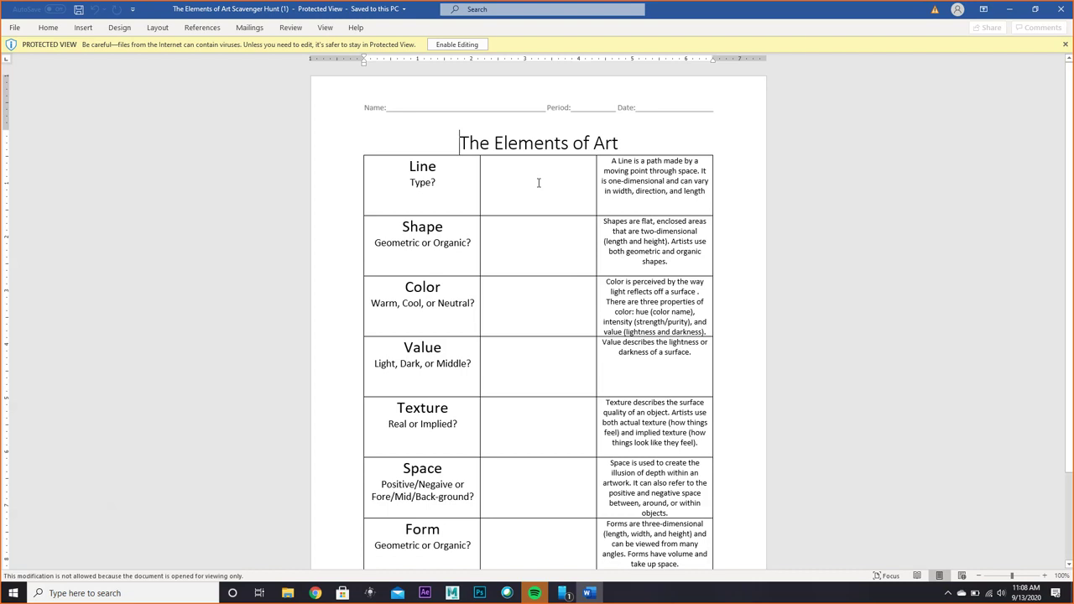
left_click(471, 46)
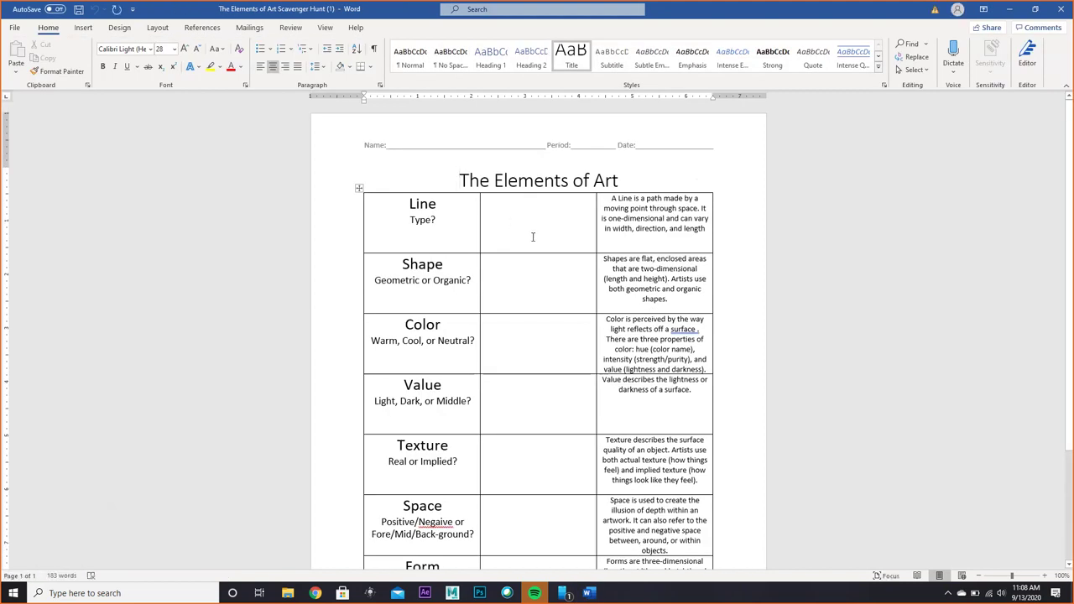
type("klmnkln")
key("BackSpace")
key("BackSpace")
key("BackSpace")
key("BackSpace")
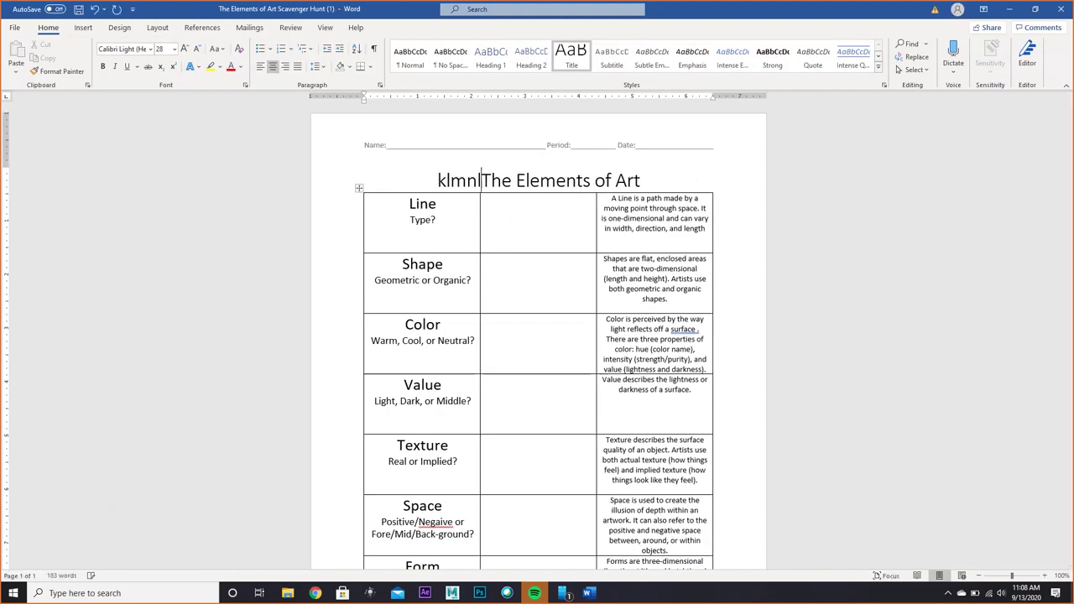
key("BackSpace")
key("BackSpace")
key("BackSpace")
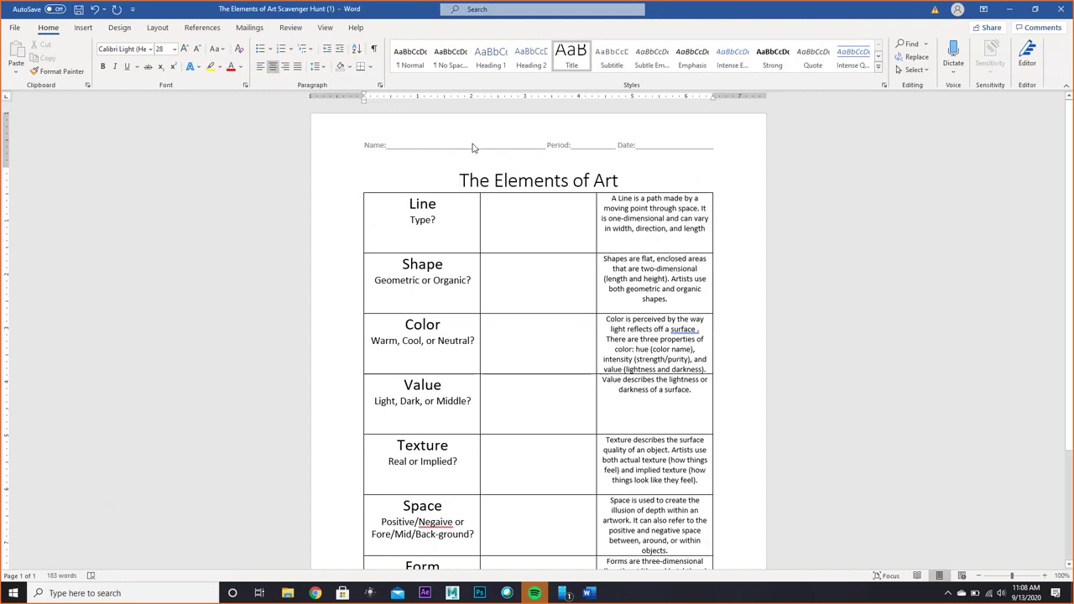
- In the page header, enter the three group members' names after Name:
double_click(395, 147)
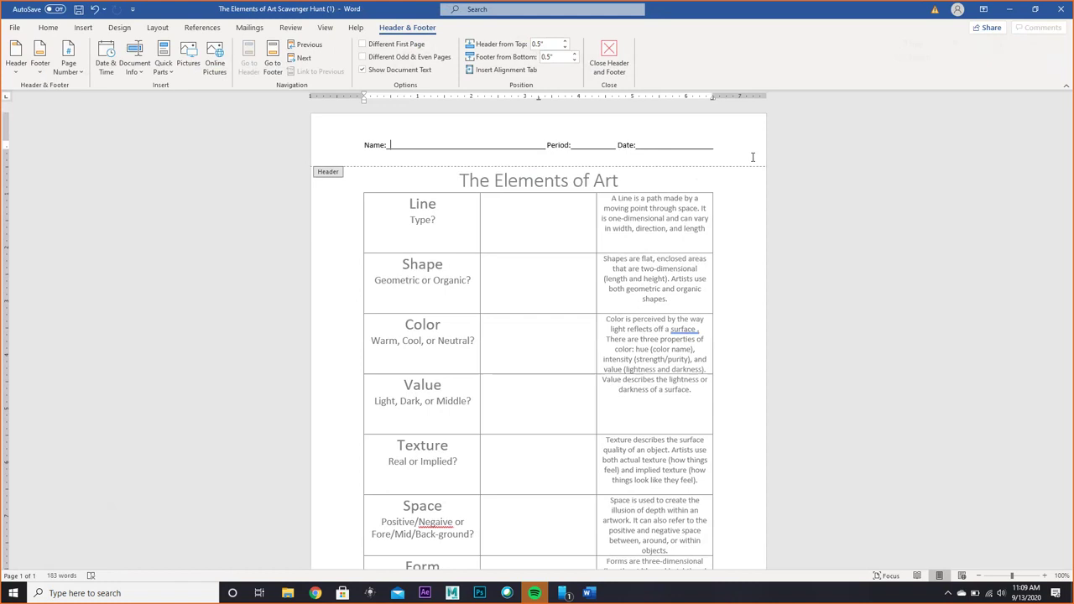
type("H")
type("arris")
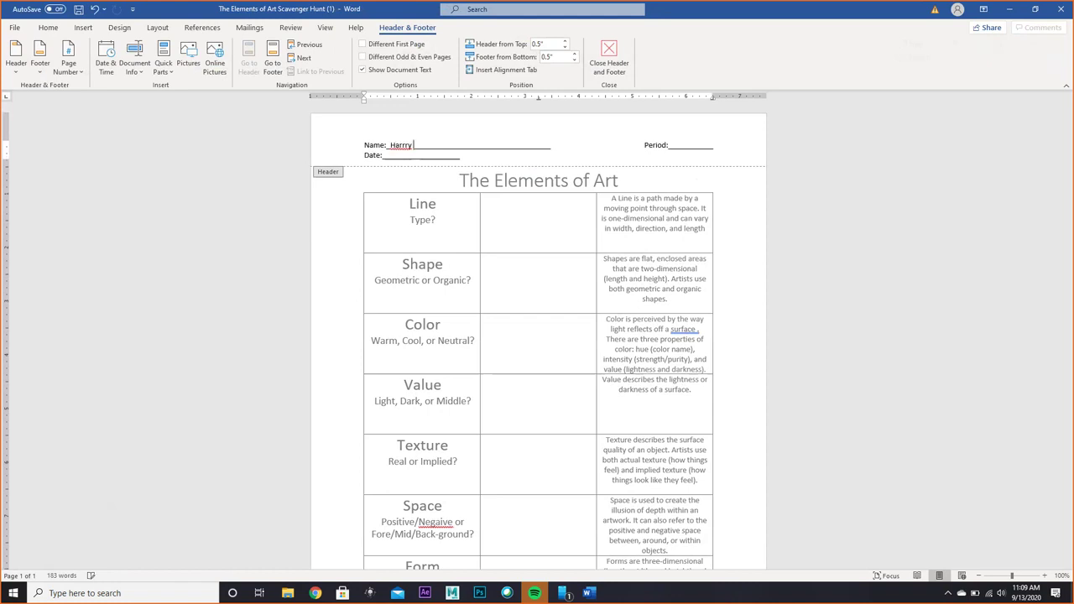
key("BackSpace")
key("BackSpace")
key("BackSpace")
type("ry Potter, Hermione Gran")
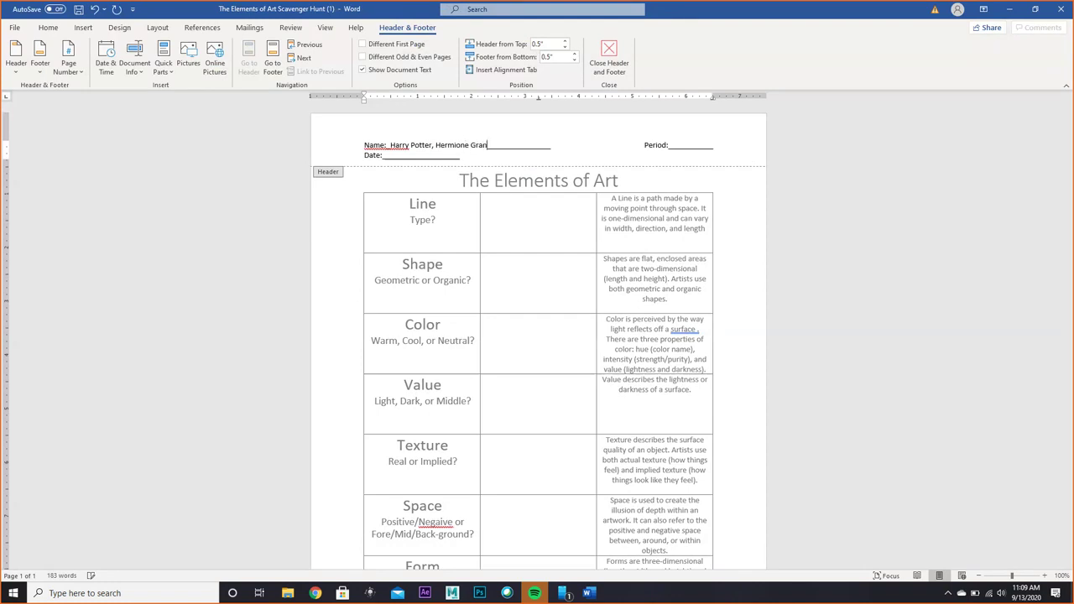
type("ger, Rona")
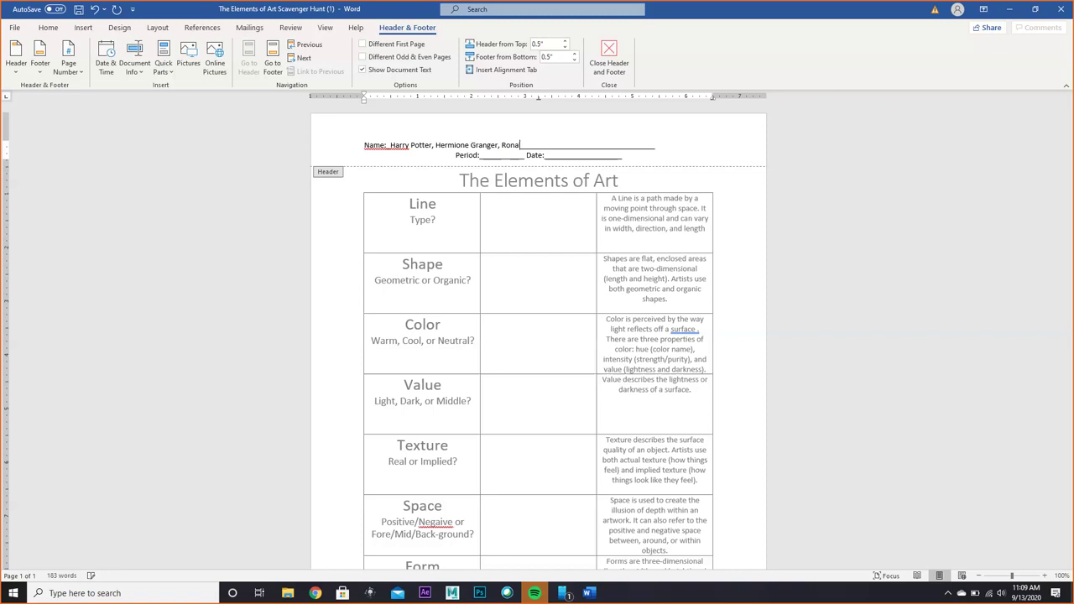
type("ld Weasley")
- Delete the leftover underscores so Period: follows the names, keeping Date: on its own line
key("ctrl+shift+End")
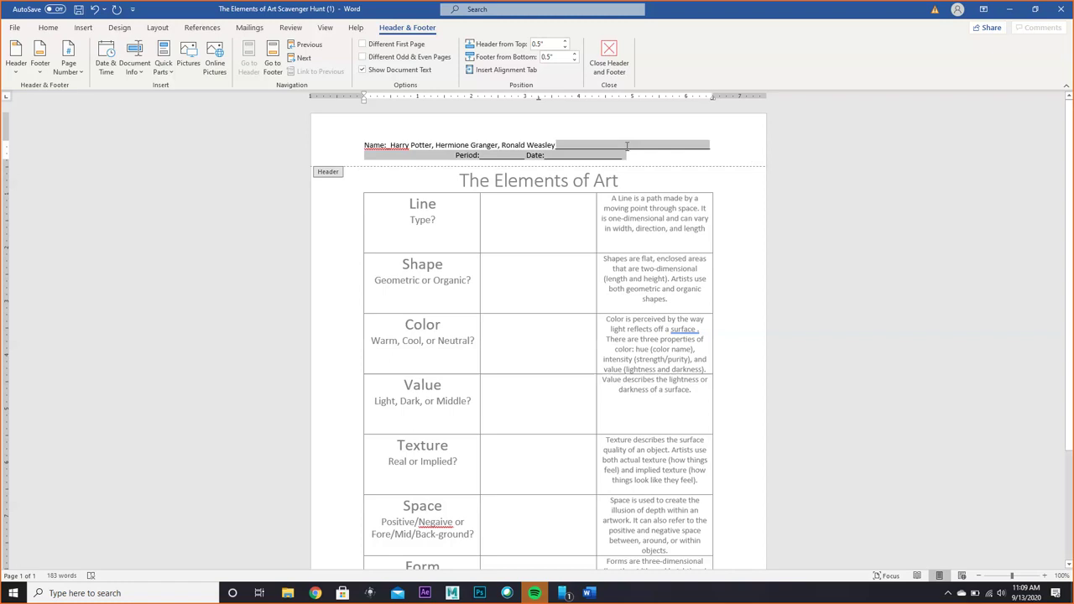
left_click_drag(681, 146, 565, 147)
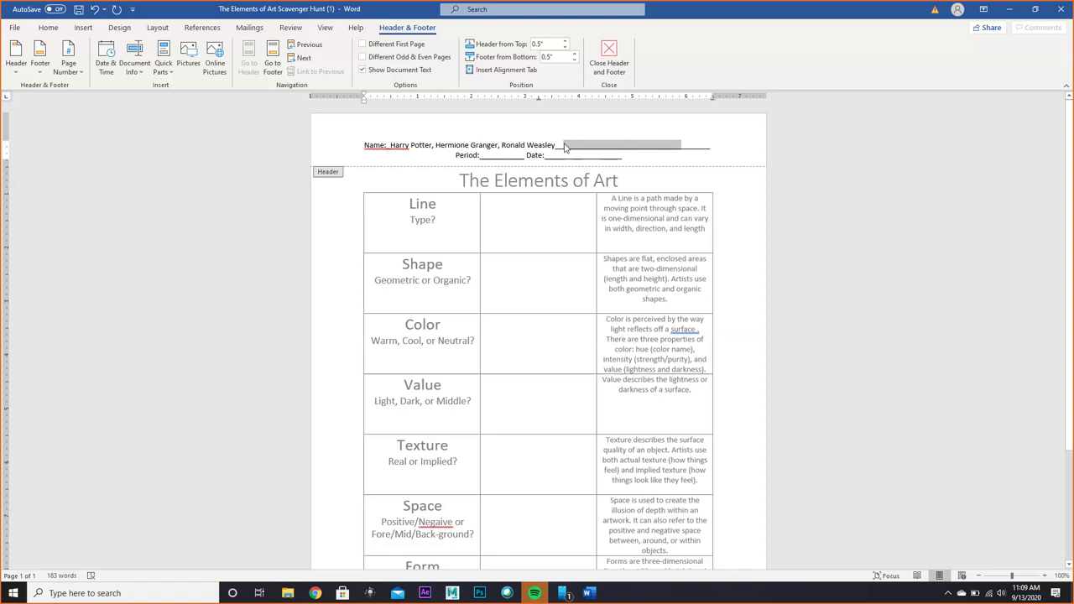
key("BackSpace")
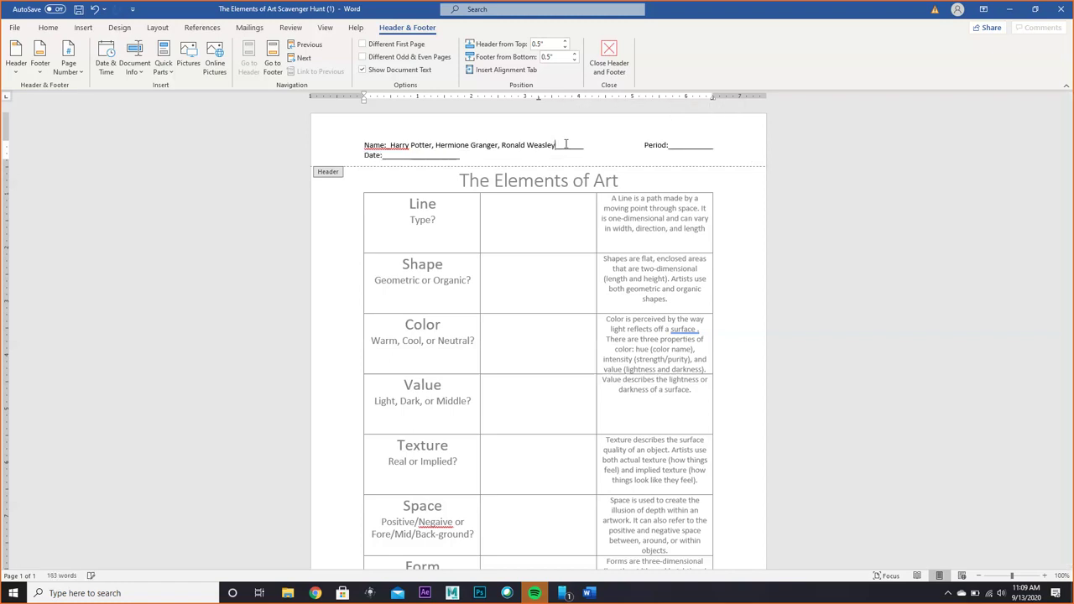
left_click_drag(589, 146, 554, 145)
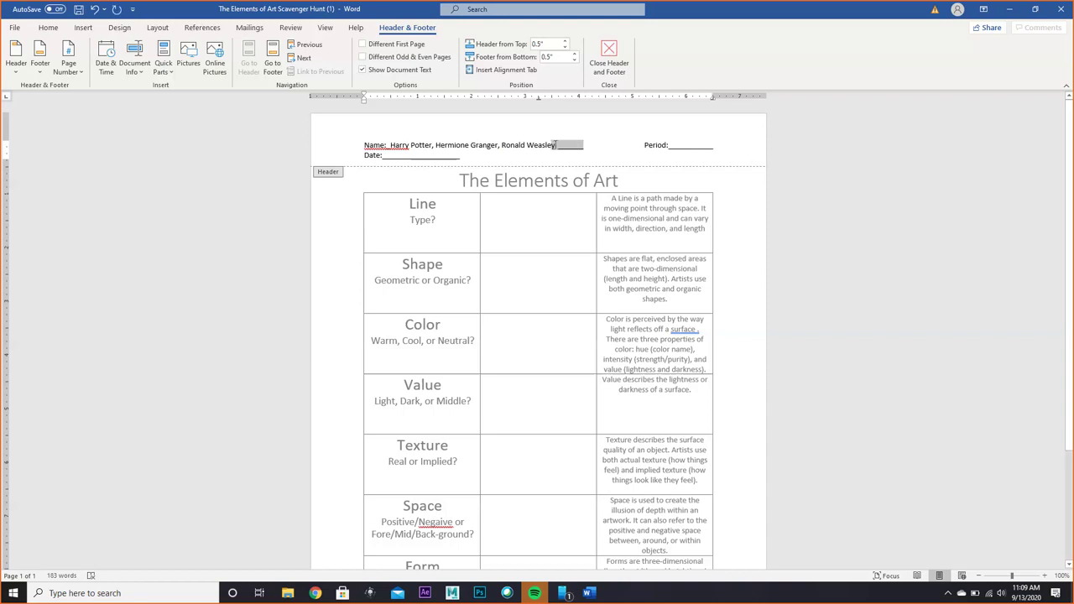
key("BackSpace")
left_click(644, 145)
key("BackSpace")
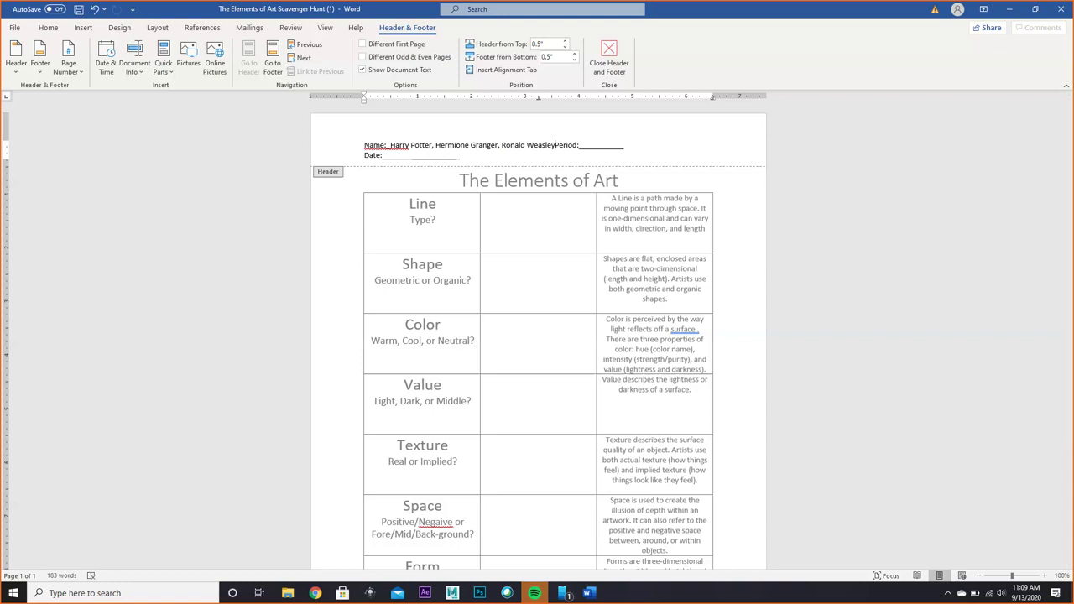
left_click(364, 155)
key("BackSpace")
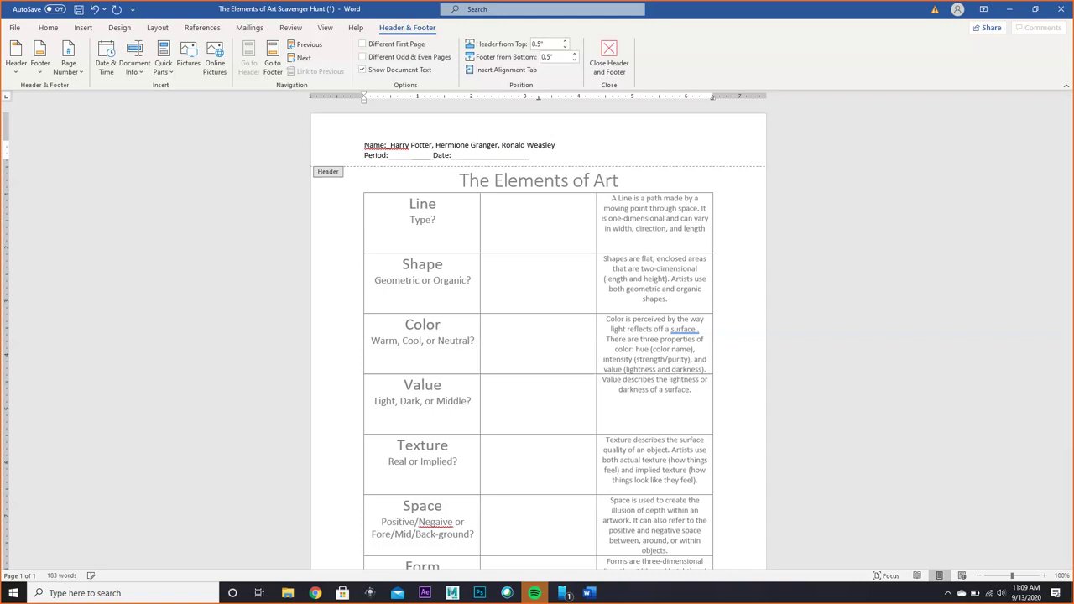
key("ctrl+z")
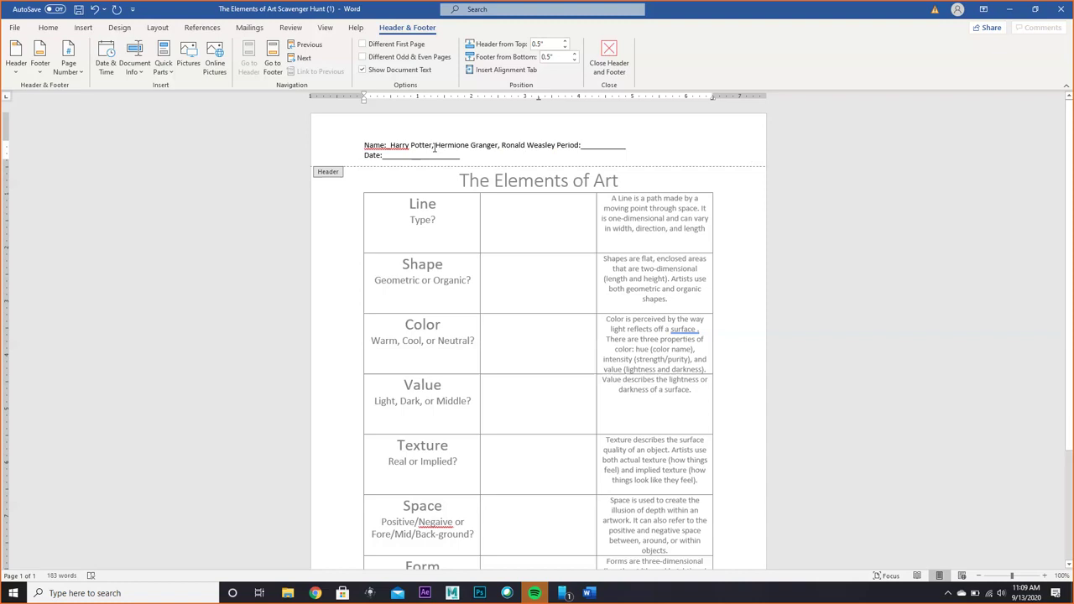
- Fill in period 2 and date 9/13/20 in the header, then return to the worksheet body
left_click(595, 145)
type("2")
left_click(407, 155)
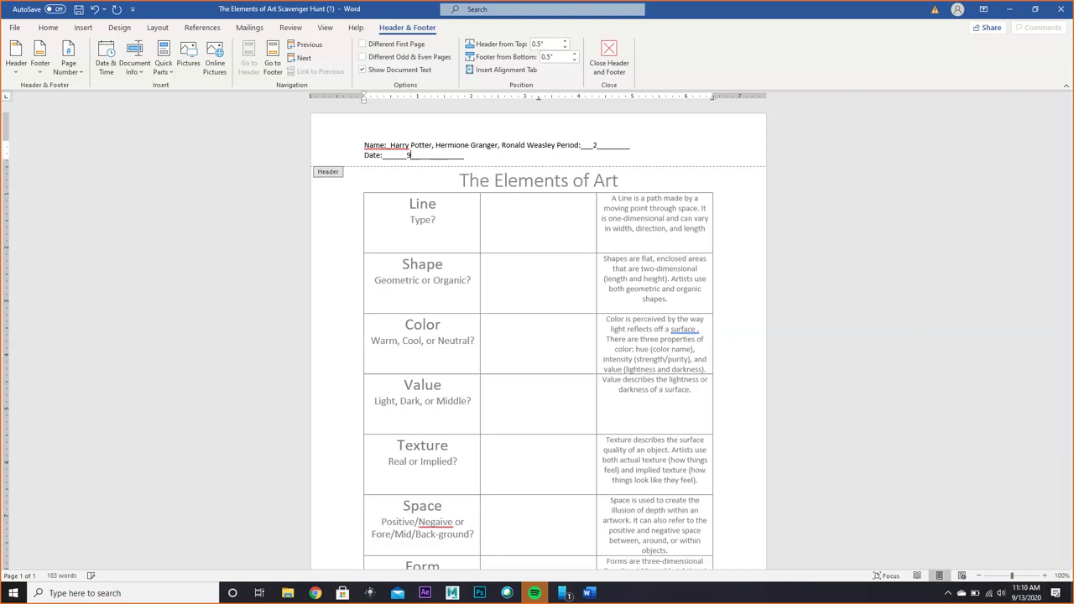
type("9/13/20")
key("End")
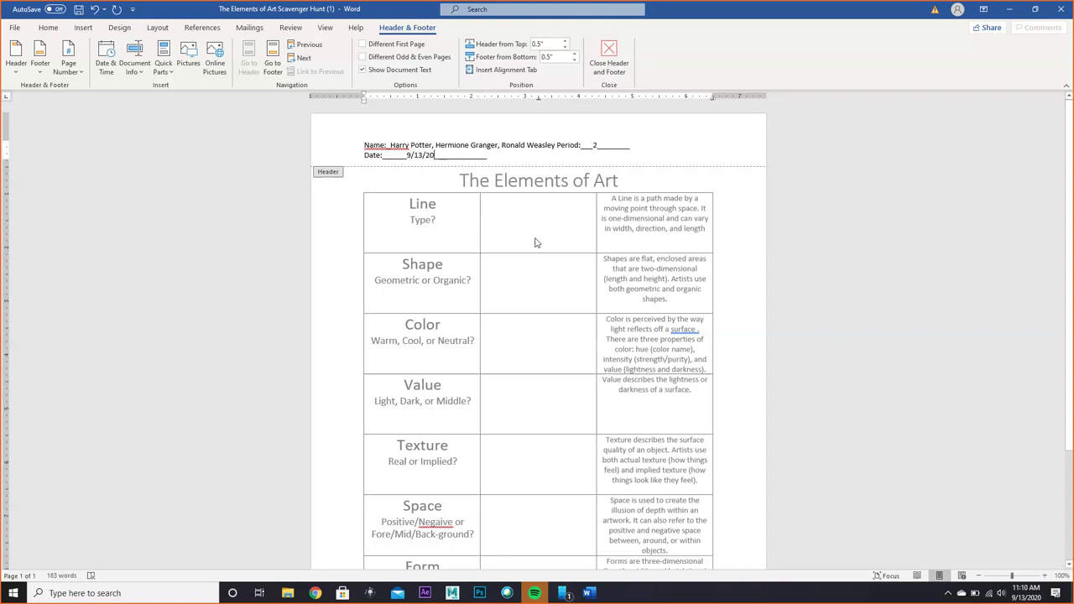
double_click(537, 207)
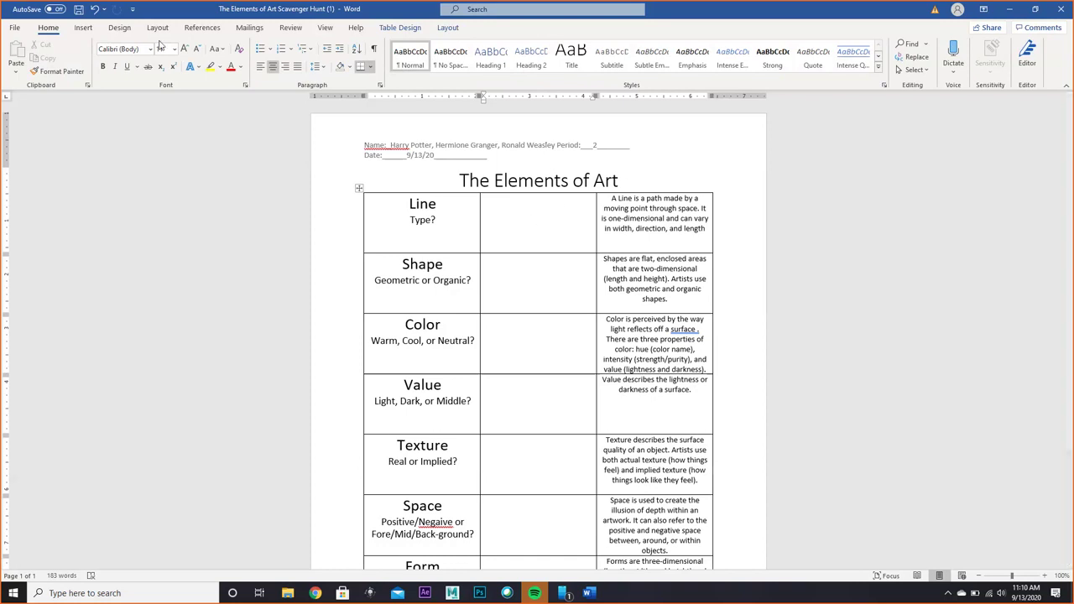
- Start inserting a picture from this device and browse to Data (D:) > OMS > Lesson Plans > Week 3 > Elements of Art
left_click(92, 28)
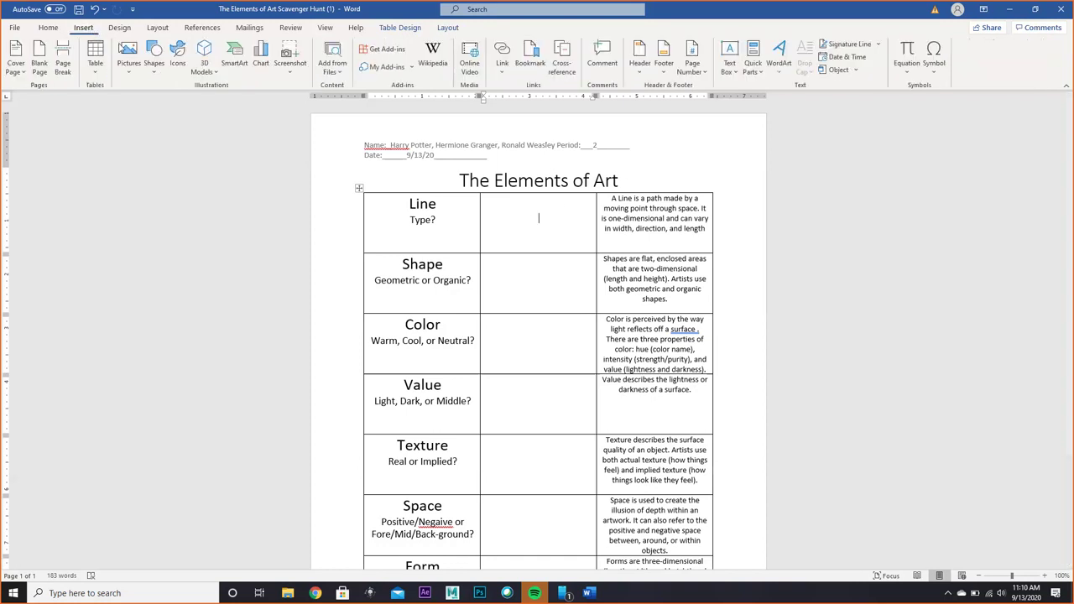
left_click(137, 66)
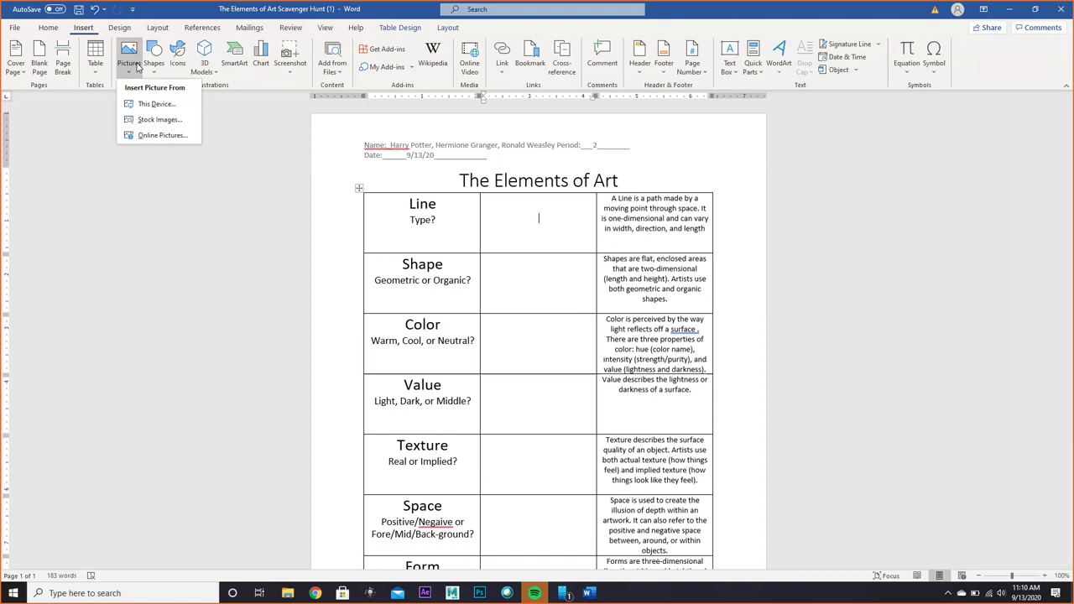
left_click(158, 107)
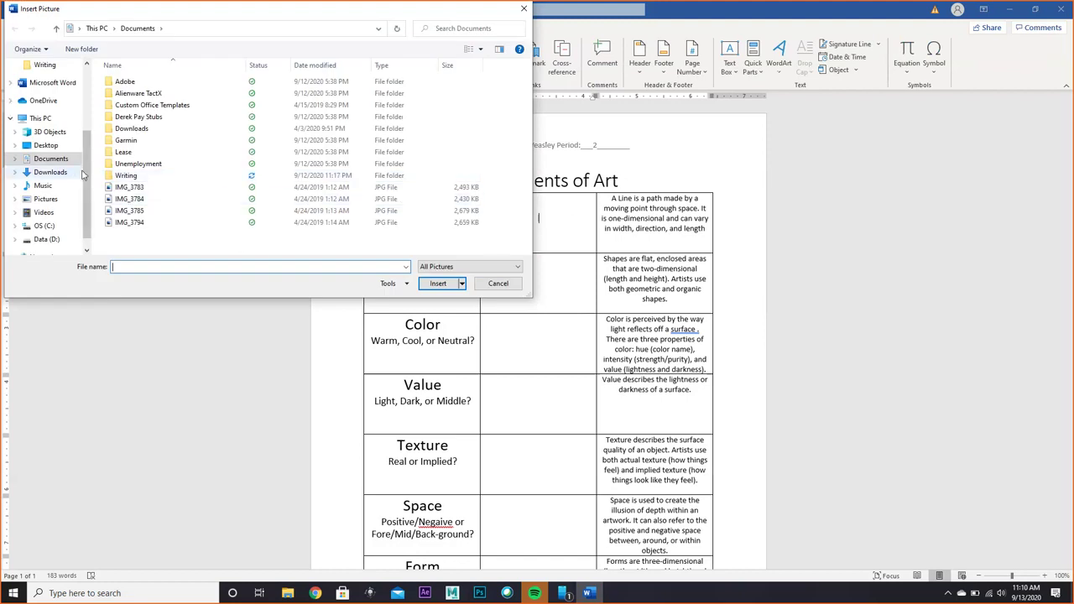
scroll(84, 185, "down", 1)
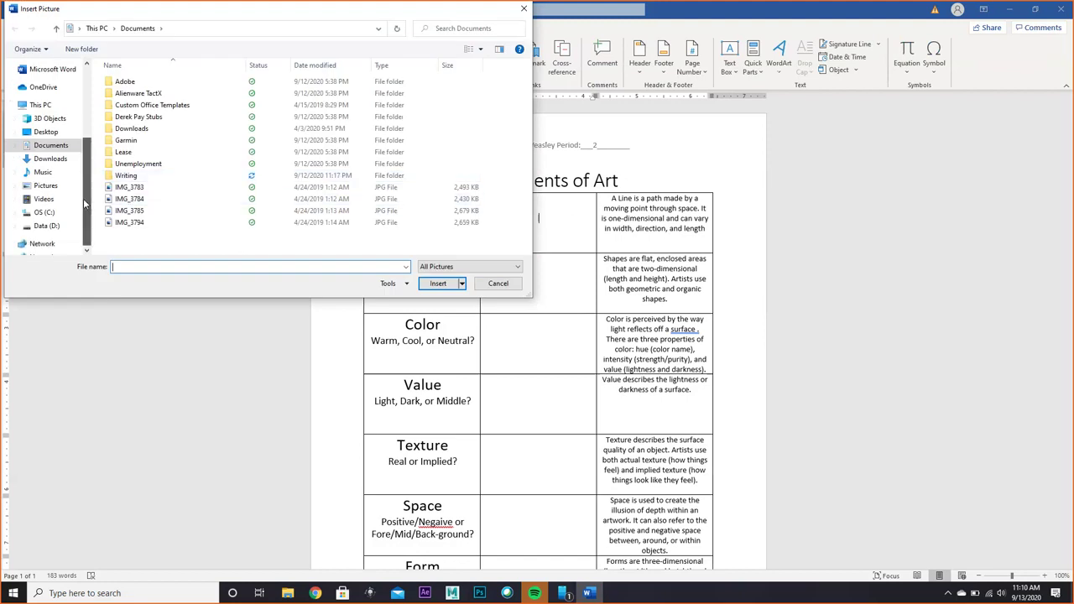
left_click(46, 225)
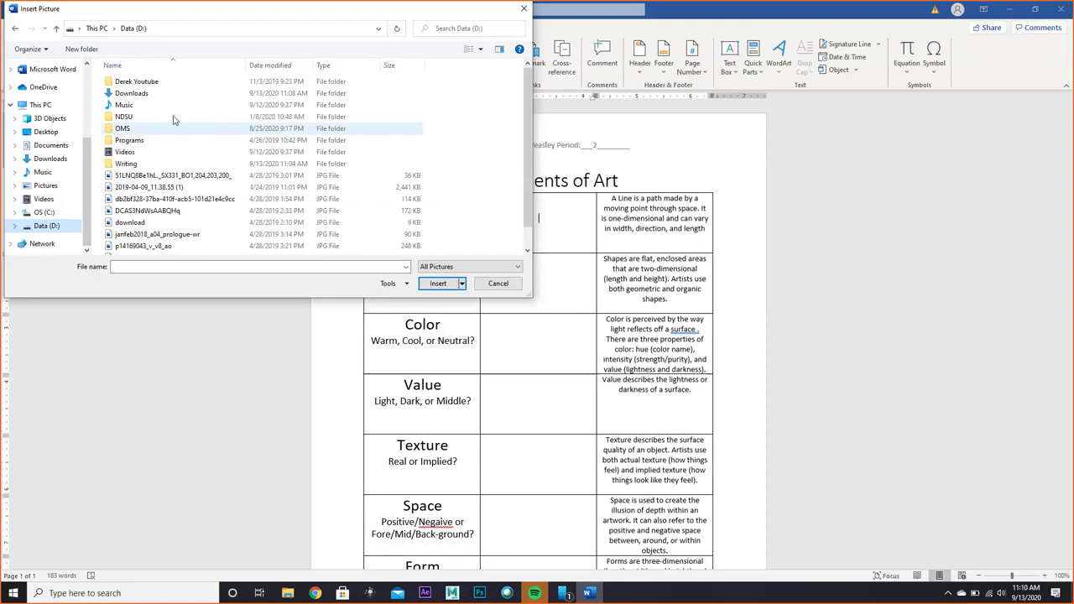
left_click(172, 128)
double_click(172, 129)
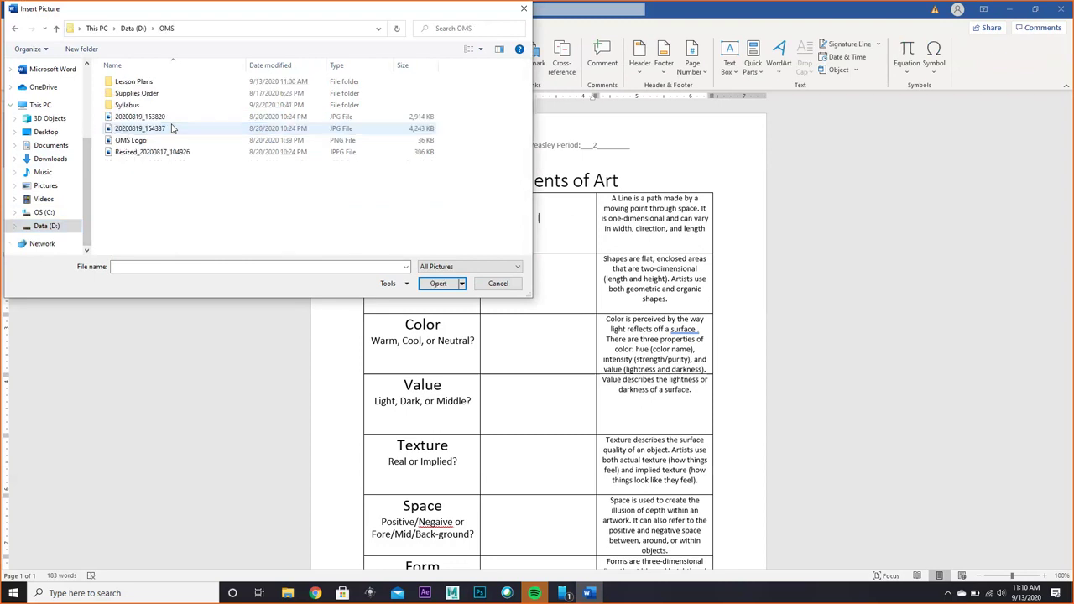
double_click(168, 84)
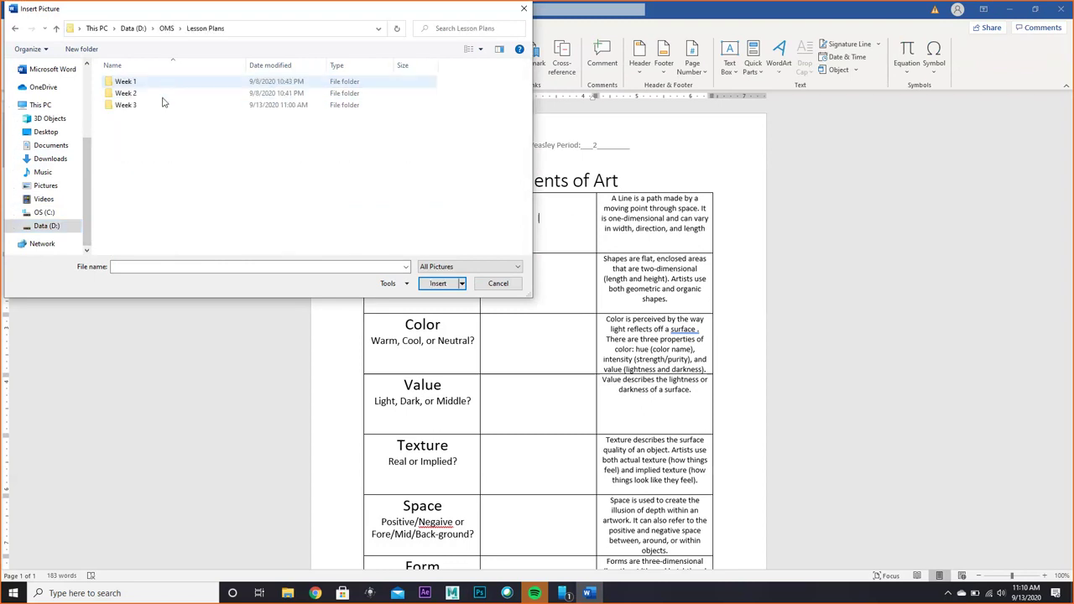
double_click(160, 106)
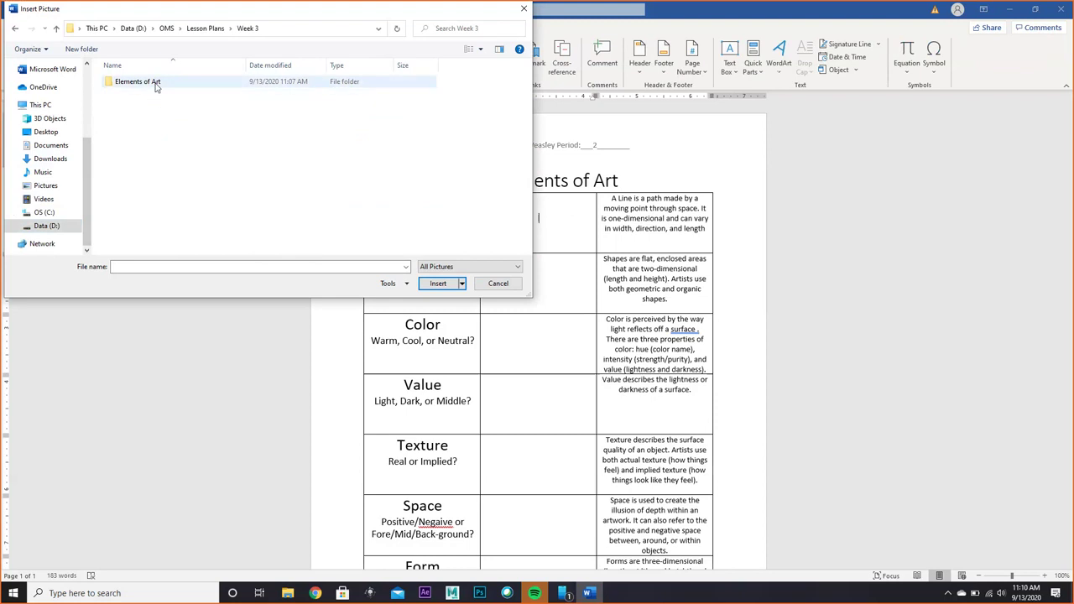
double_click(156, 84)
- Switch to Large icons and insert the staircase photo 20200913_105645 into the Line row cell
left_click(156, 84)
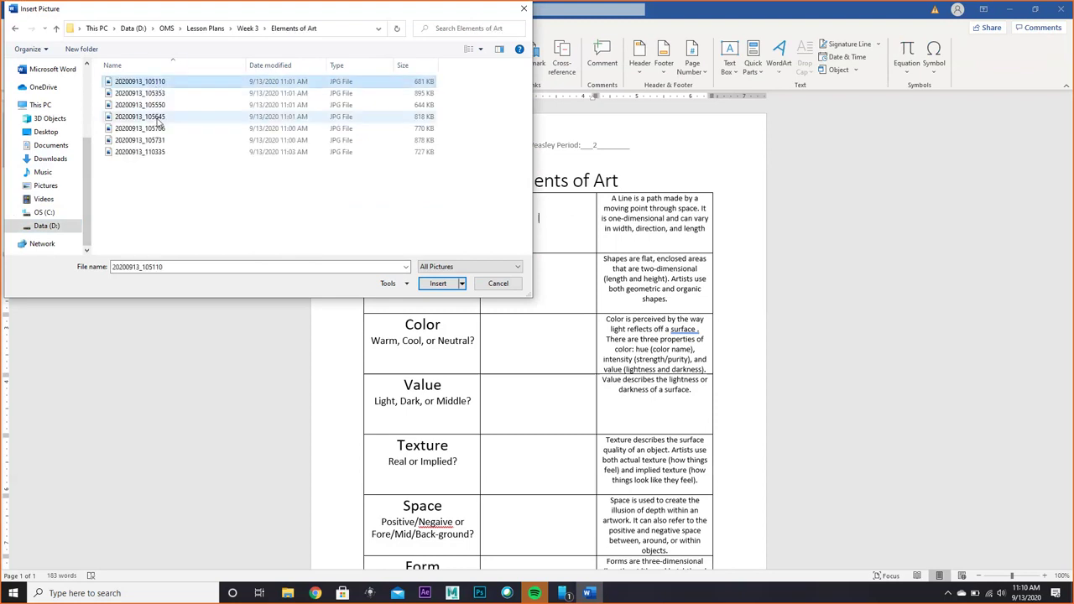
left_click(481, 50)
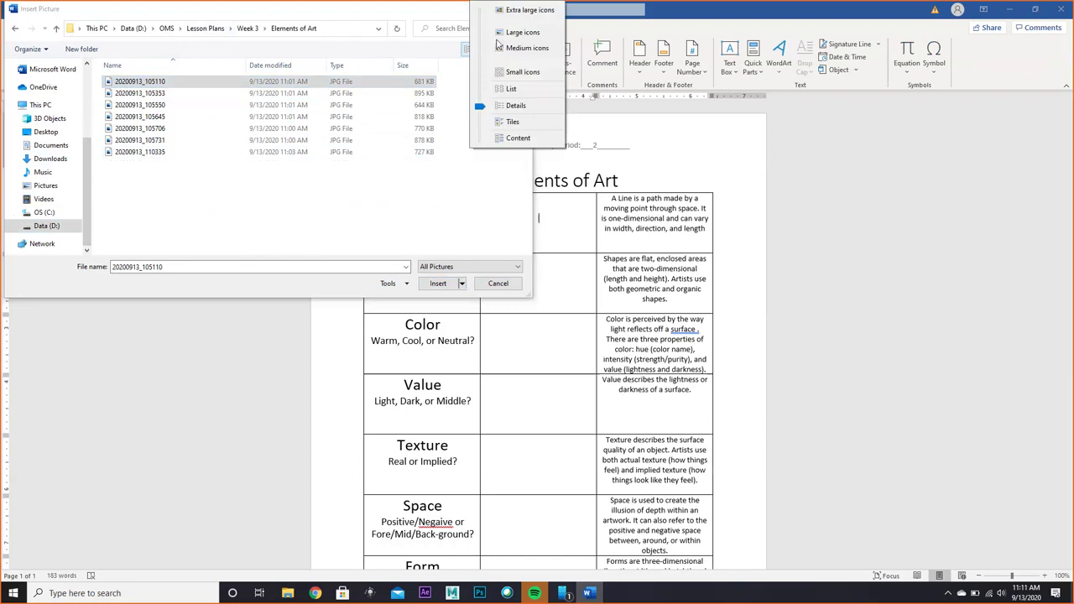
left_click(522, 31)
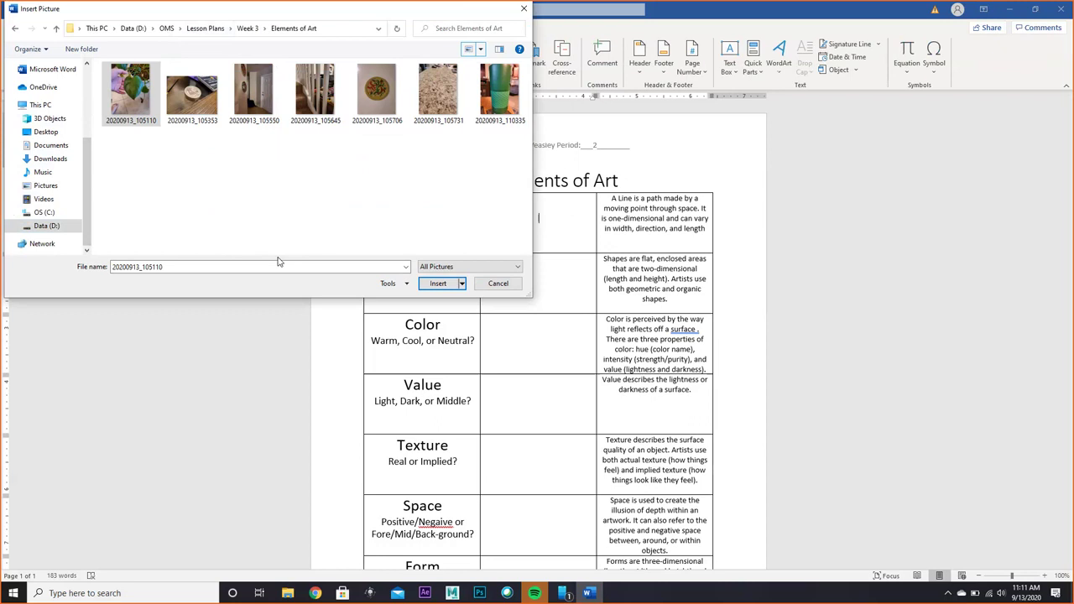
left_click(315, 91)
left_click(438, 284)
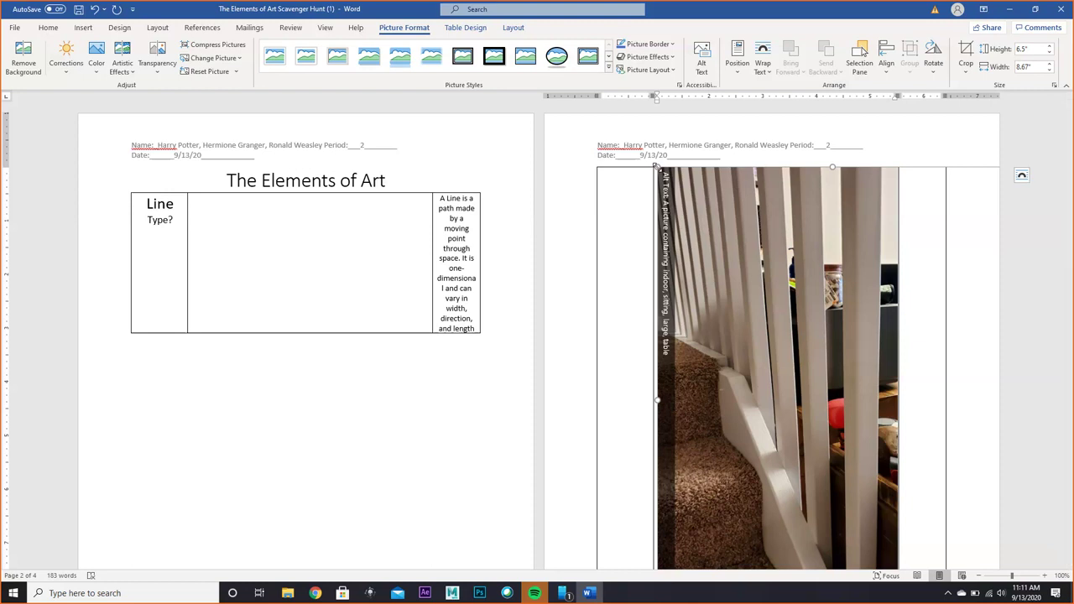
- Shrink the staircase photo to 1.72" by 2.29" so it fits the Line row cell
left_click_drag(655, 166, 856, 463)
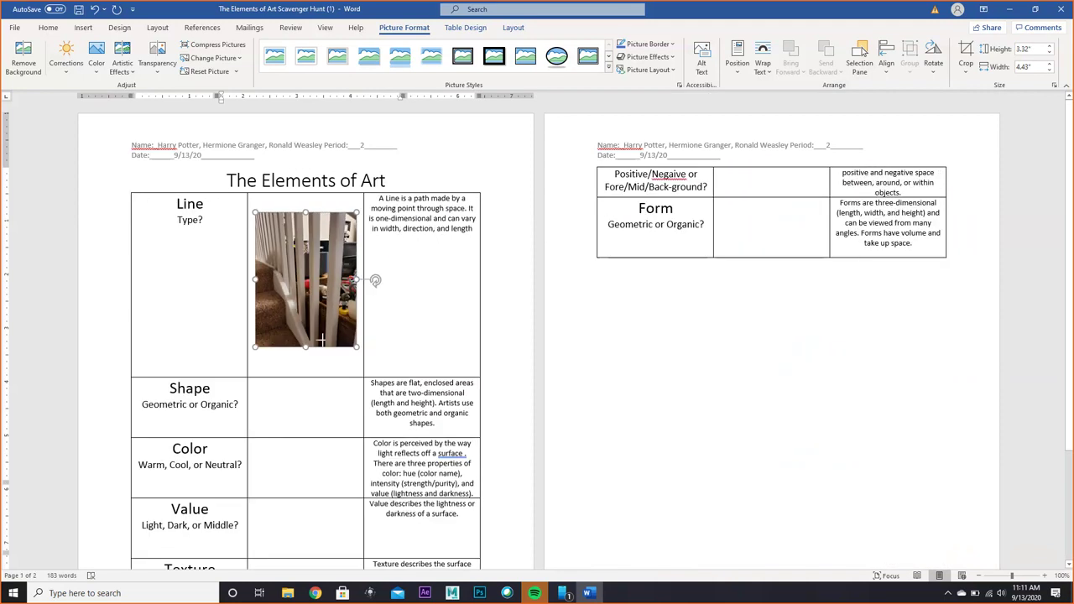
left_click(306, 390)
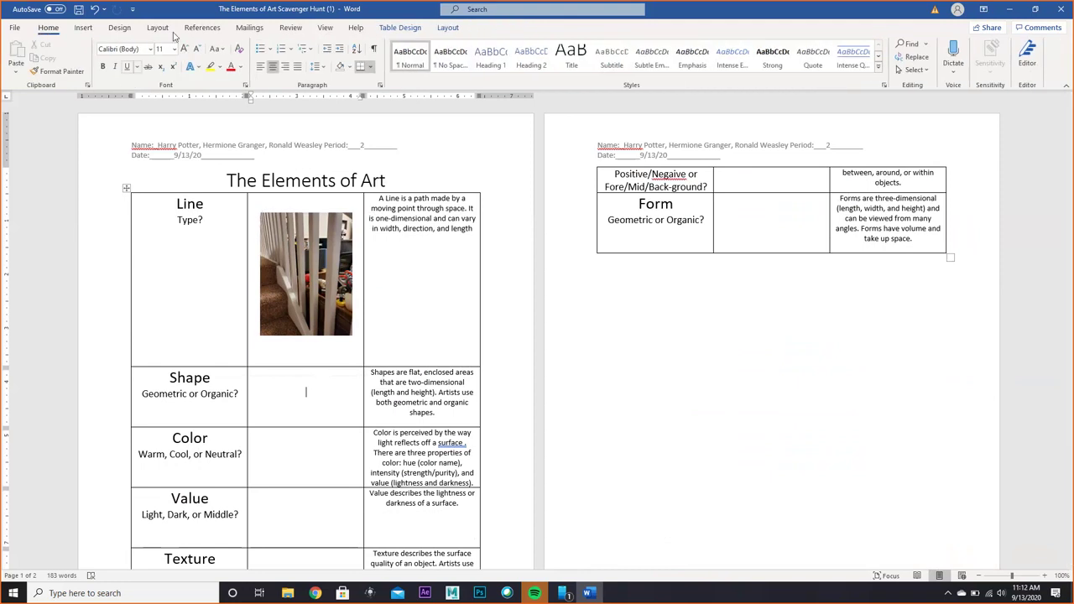
- Insert photo 20200913_105110 of a hand holding a leaf into the Shape cell, shrunk to 1.72" by 2.29"
left_click(81, 29)
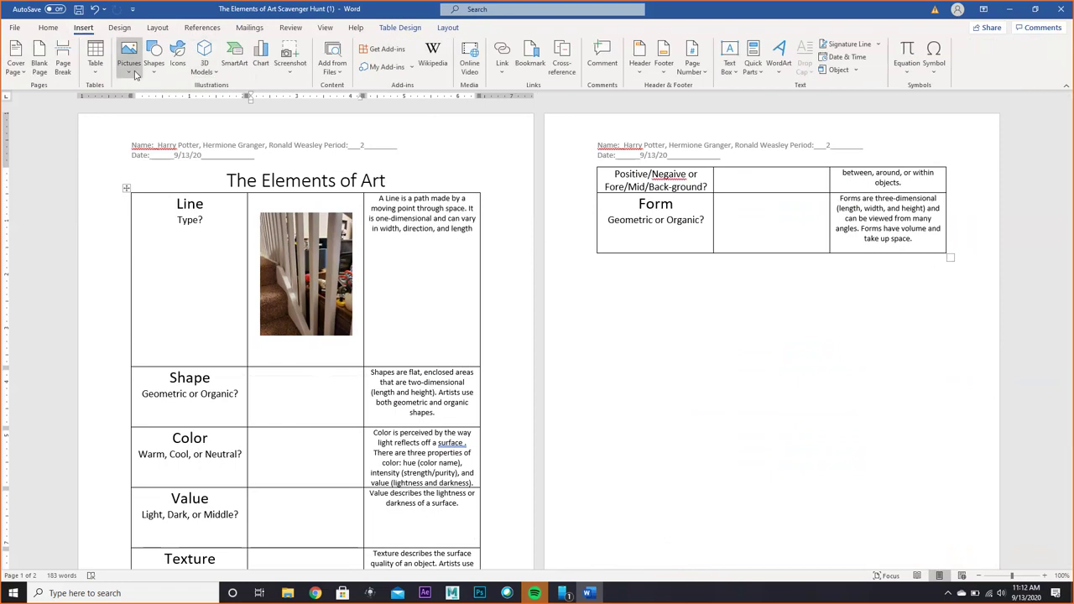
left_click(135, 75)
left_click(161, 109)
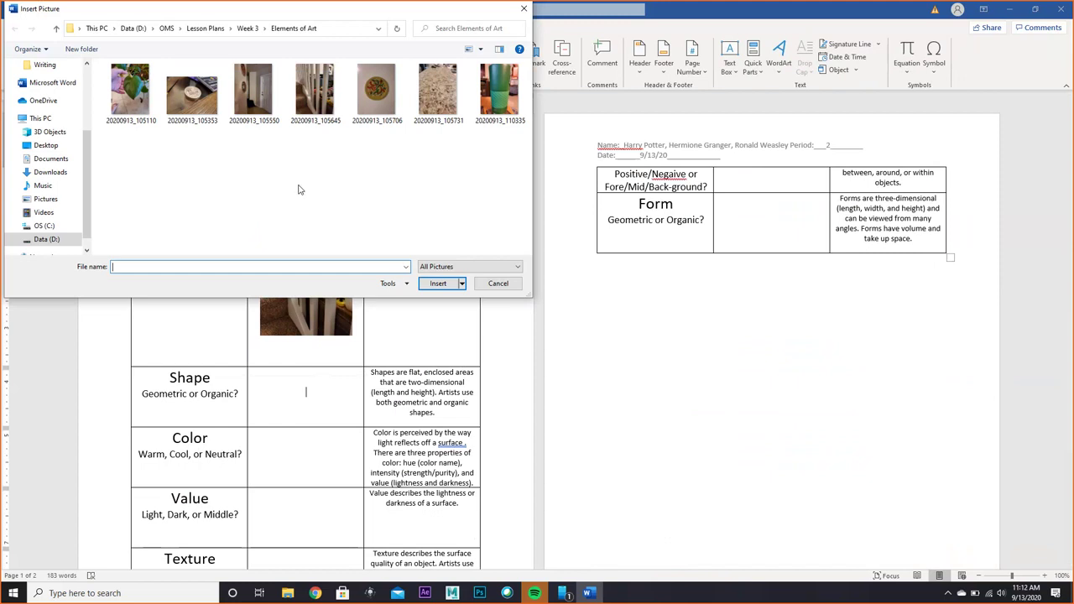
left_click(149, 98)
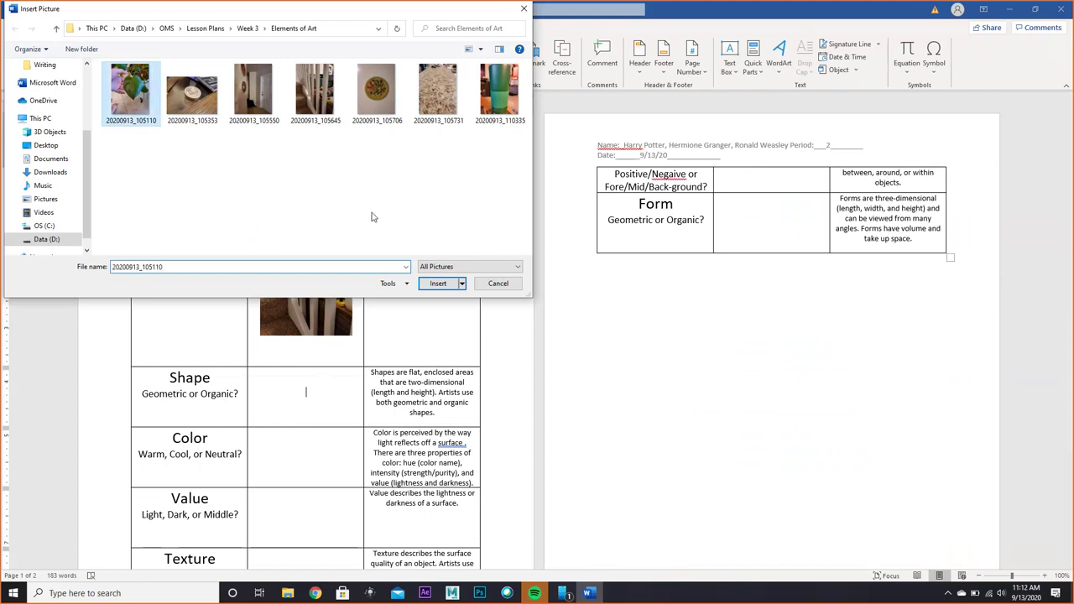
left_click(453, 287)
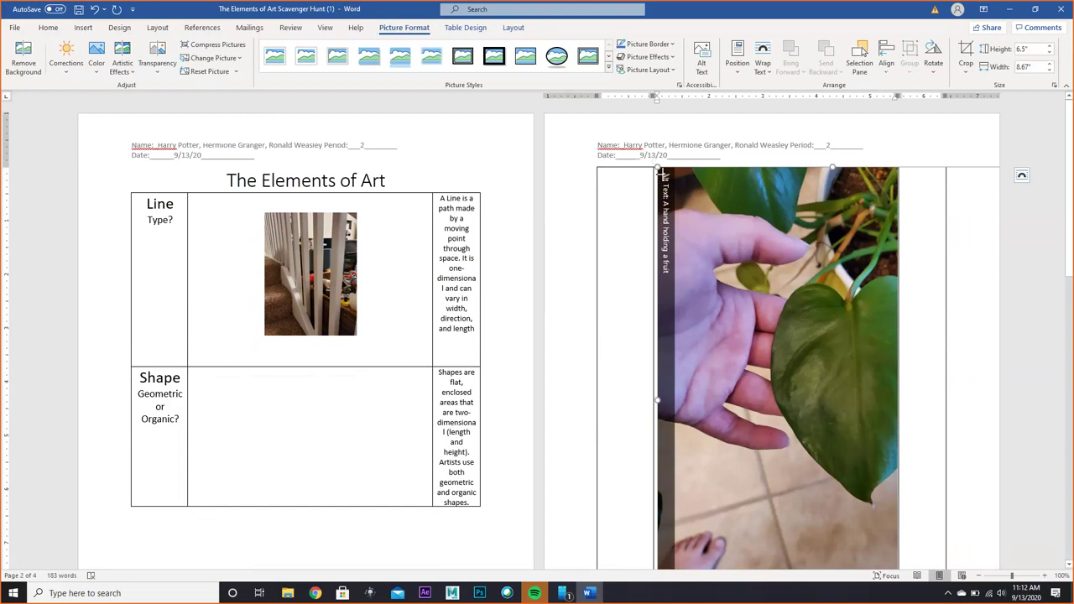
left_click_drag(659, 174, 861, 404)
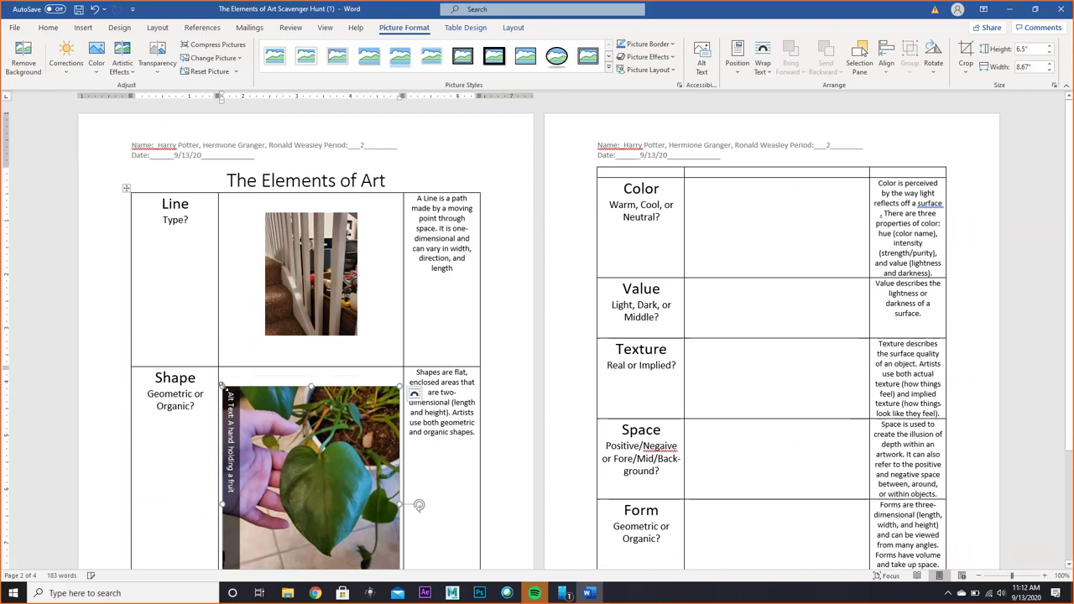
left_click_drag(221, 386, 328, 509)
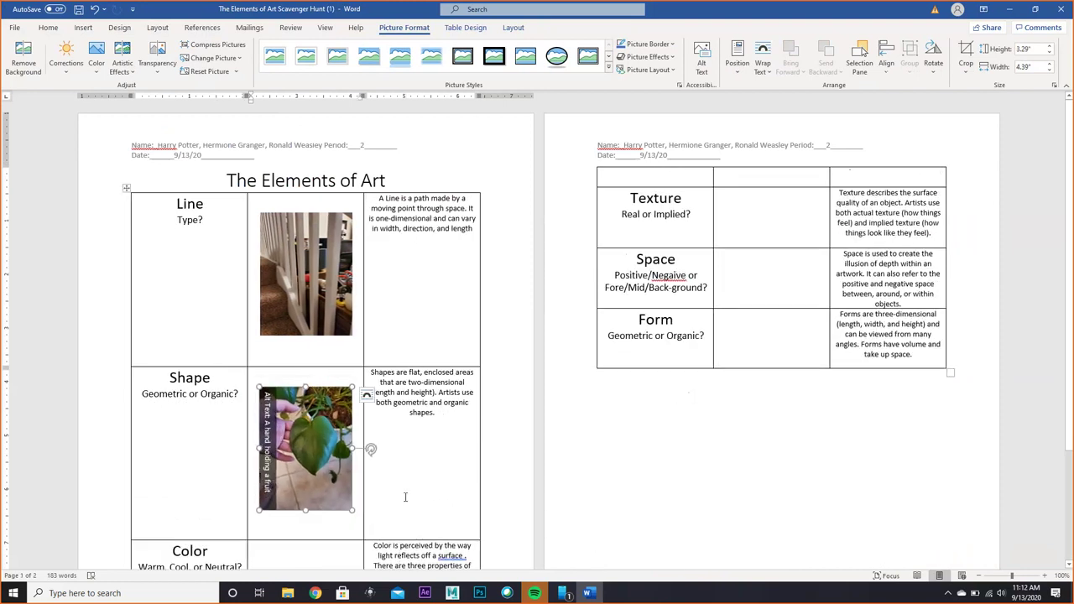
scroll(406, 497, "down", 3)
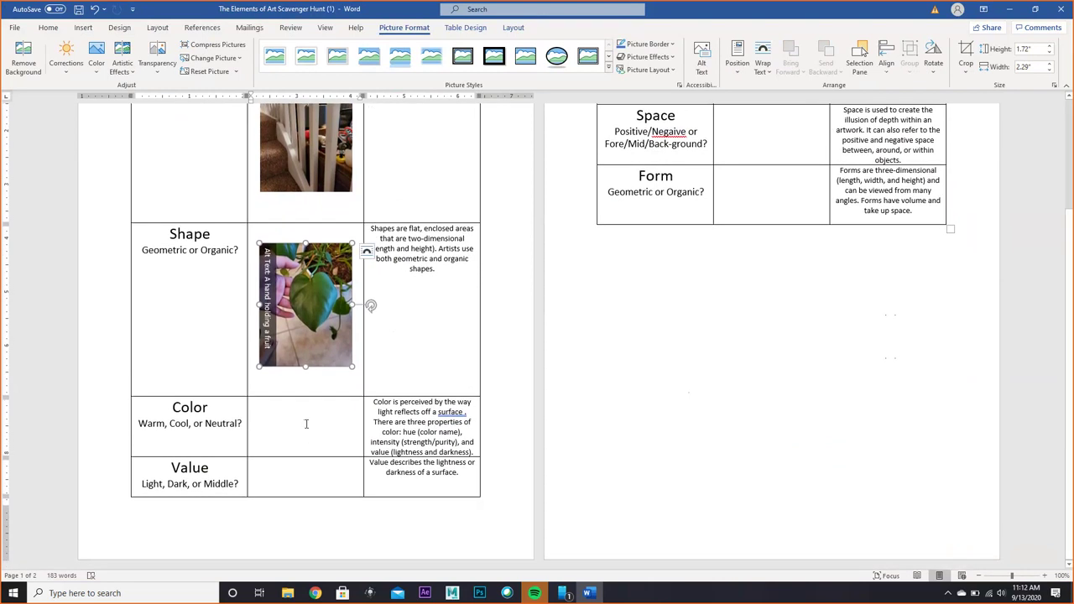
- Insert the green bottle photo into the Color row's answer cell
left_click(306, 423)
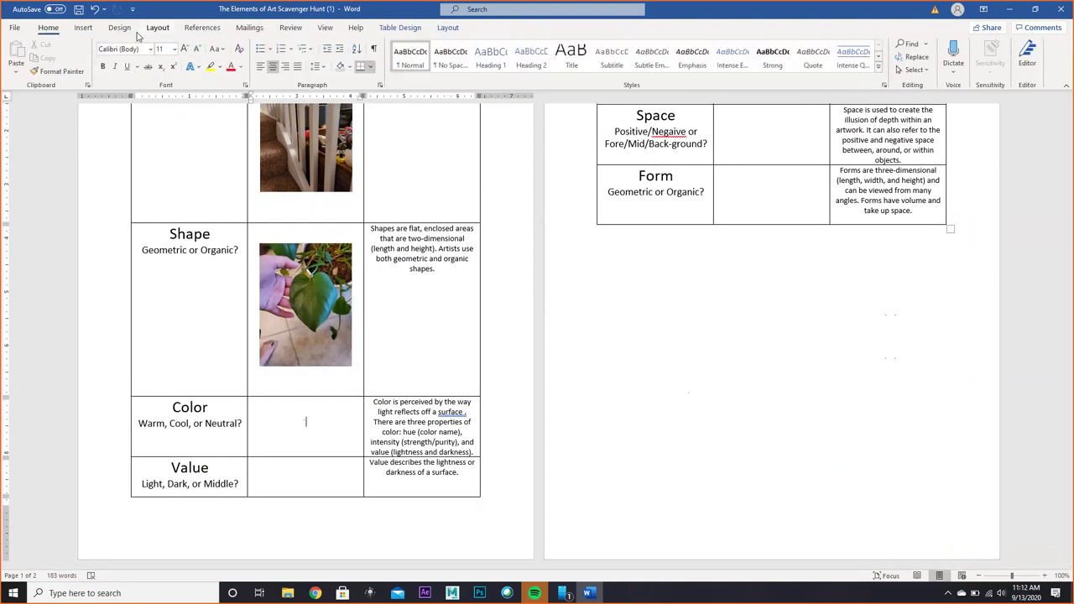
left_click(83, 26)
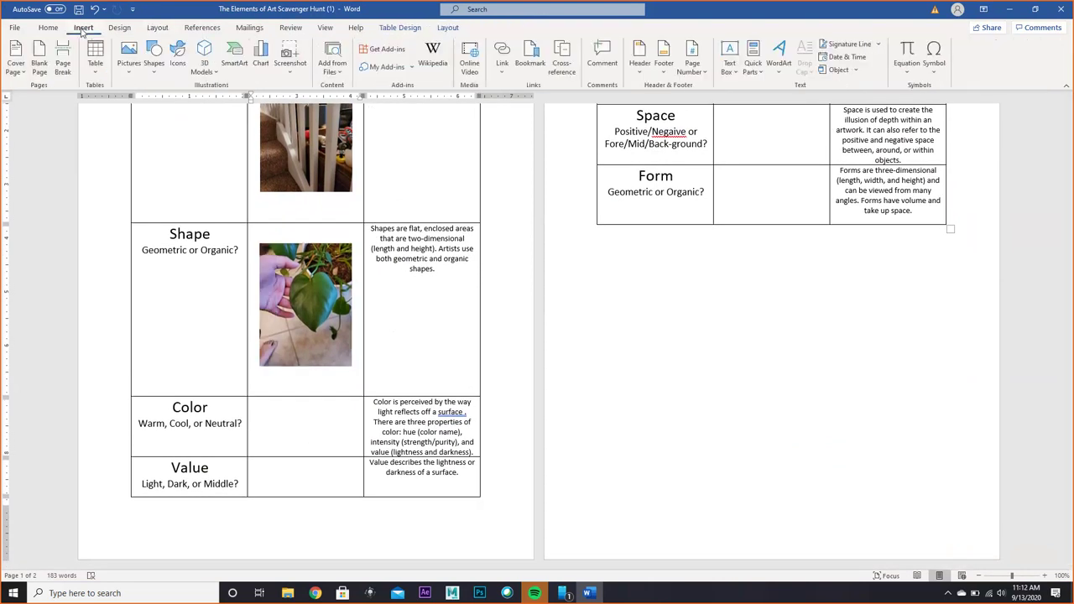
left_click(129, 61)
left_click(151, 103)
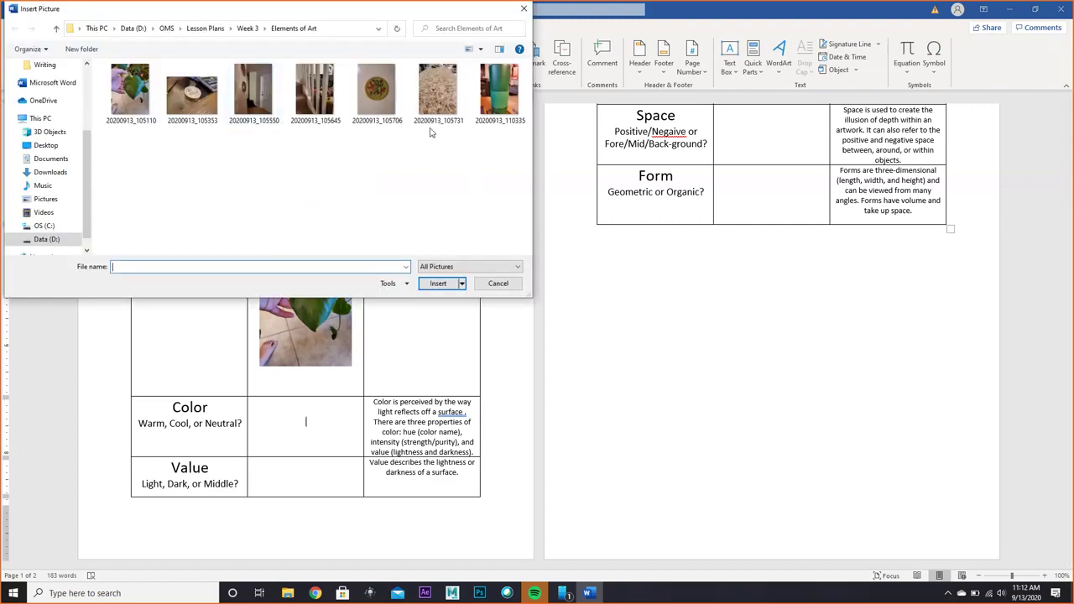
left_click(497, 91)
left_click(438, 284)
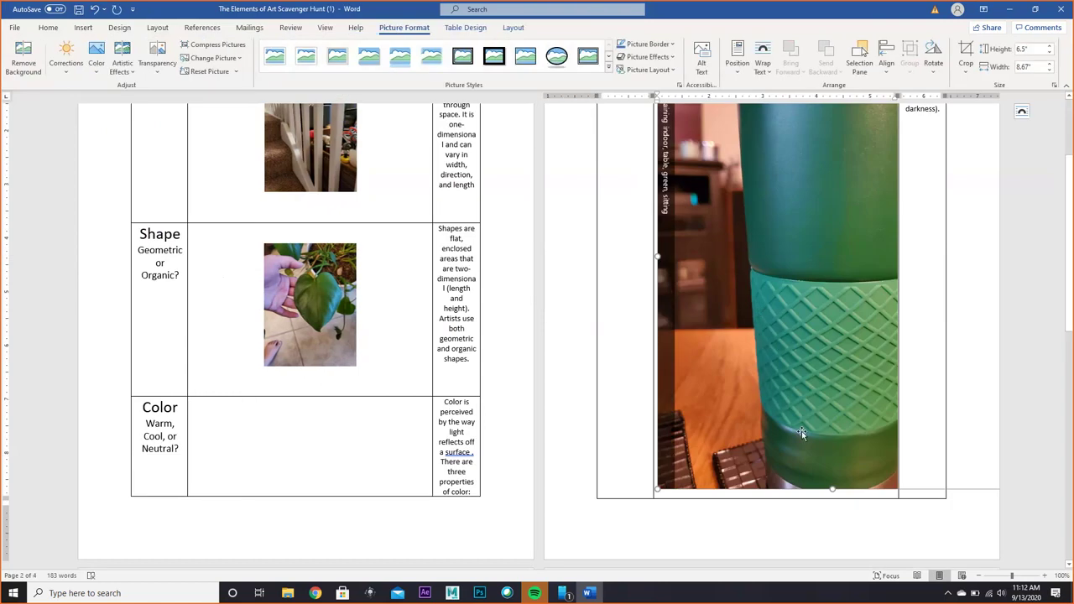
- Shrink the green bottle photo to 1.7" by 2.26" to fit the Color cell
scroll(802, 433, "up", 3)
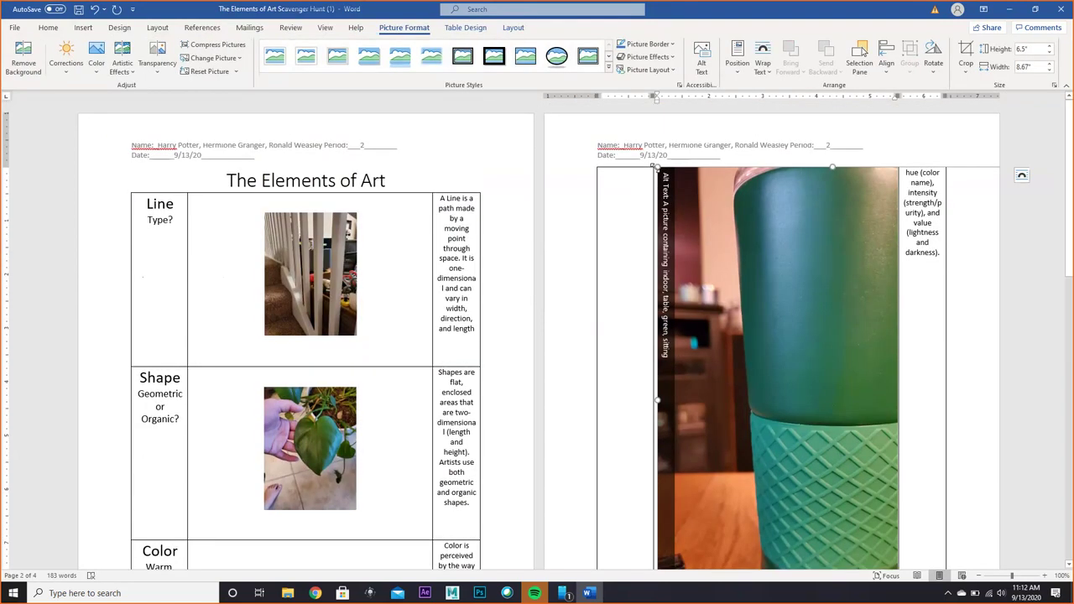
left_click_drag(653, 166, 854, 372)
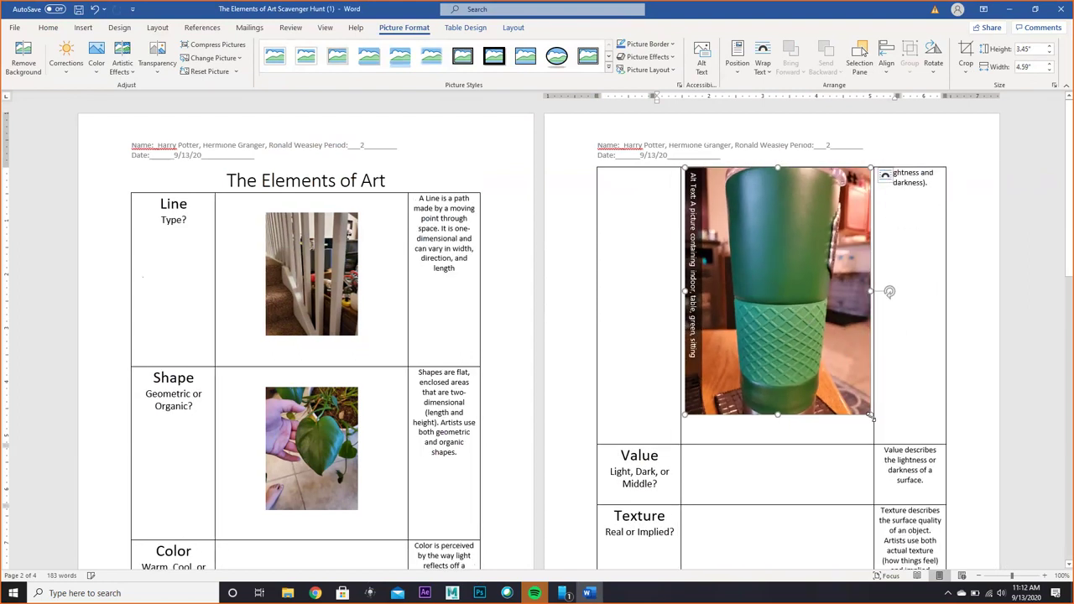
left_click_drag(871, 415, 833, 363)
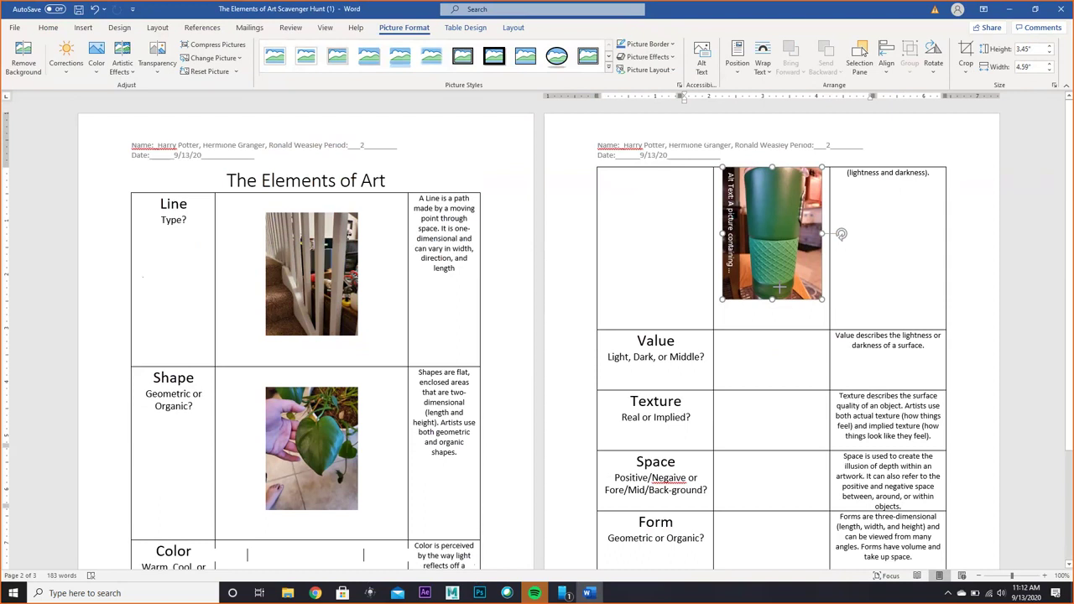
scroll(777, 284, "down", 3)
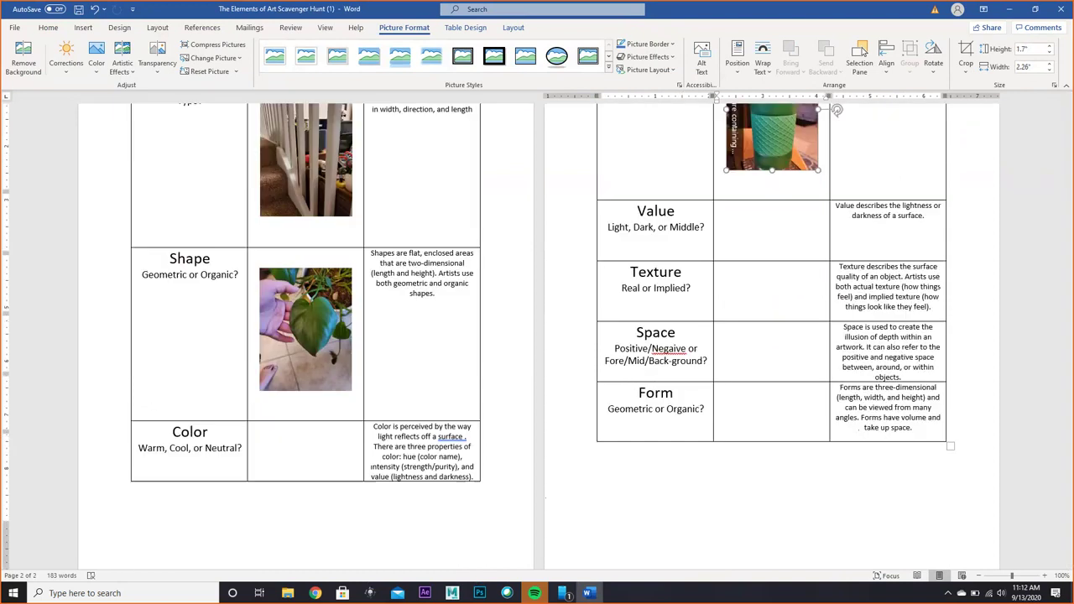
scroll(671, 353, "up", 2)
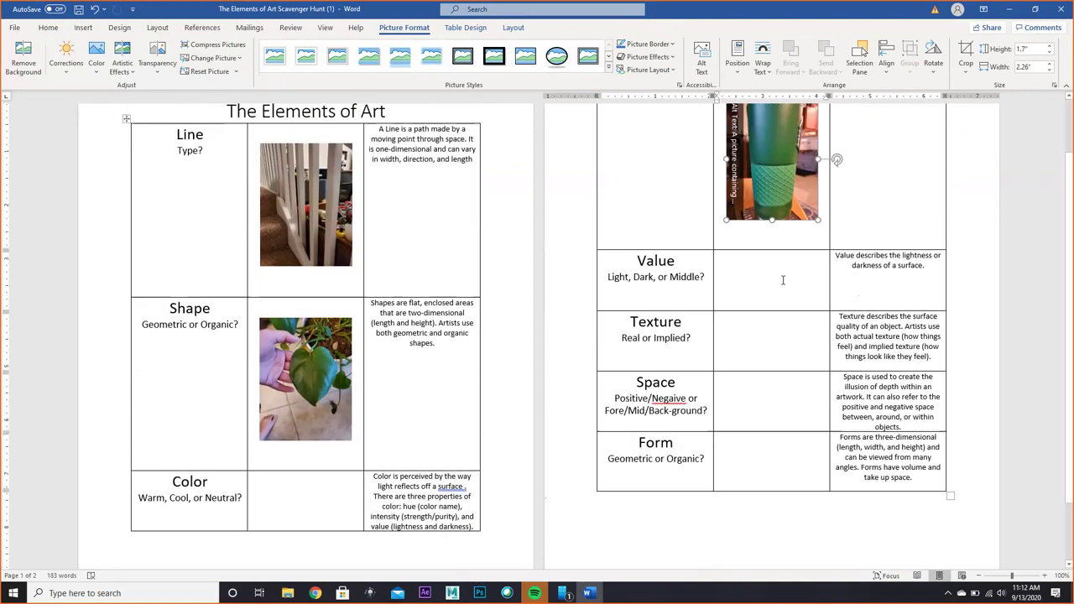
left_click(781, 279)
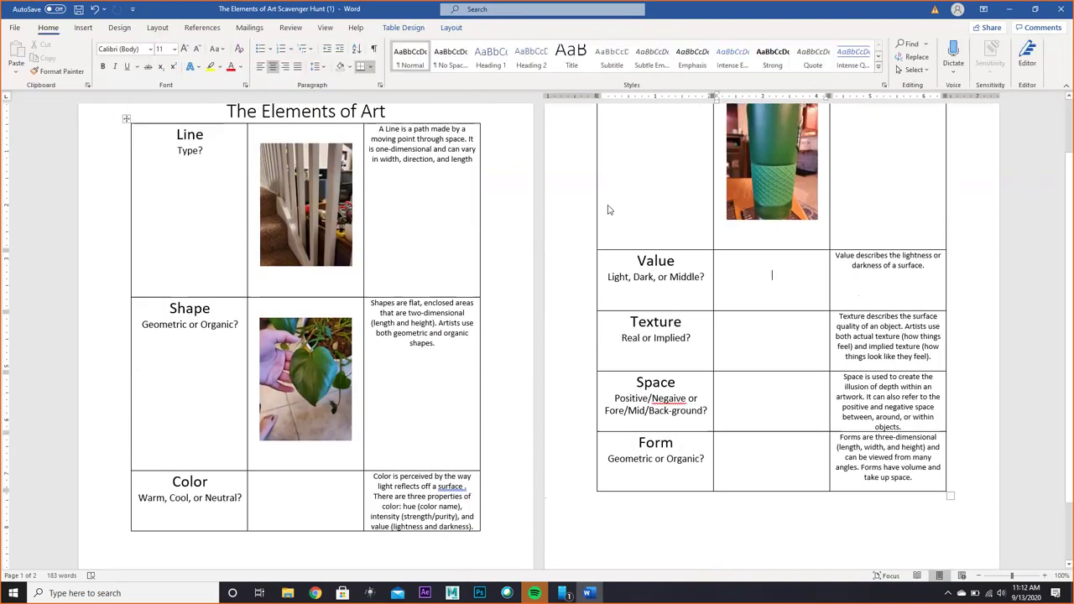
- Insert hallway photo 20200913_105550 into the Value cell and shrink it to 2.75" by 3.67"
left_click(84, 28)
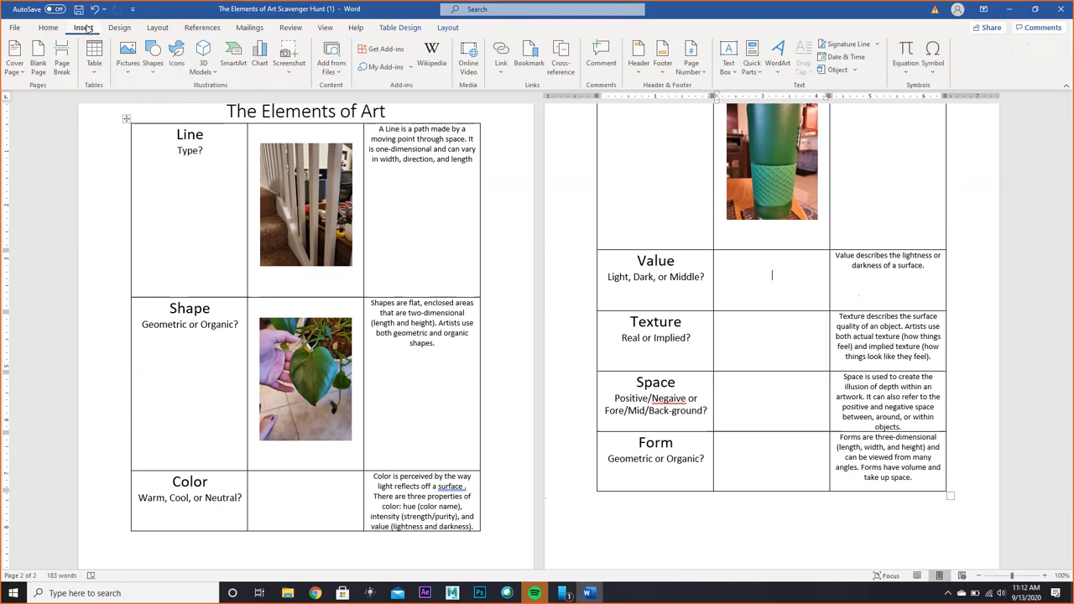
left_click(130, 67)
left_click(146, 105)
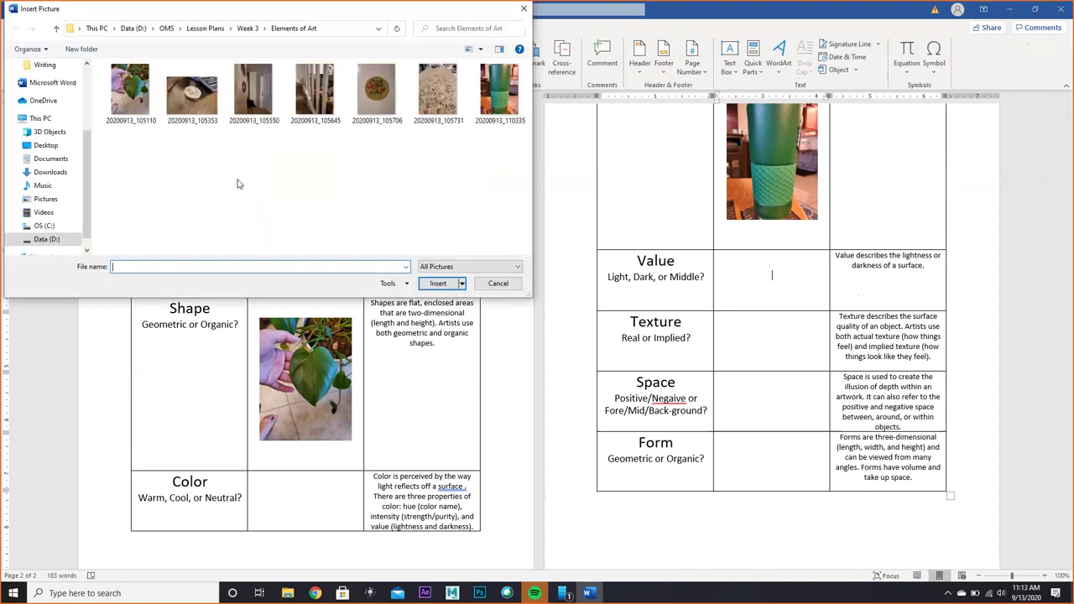
left_click(249, 113)
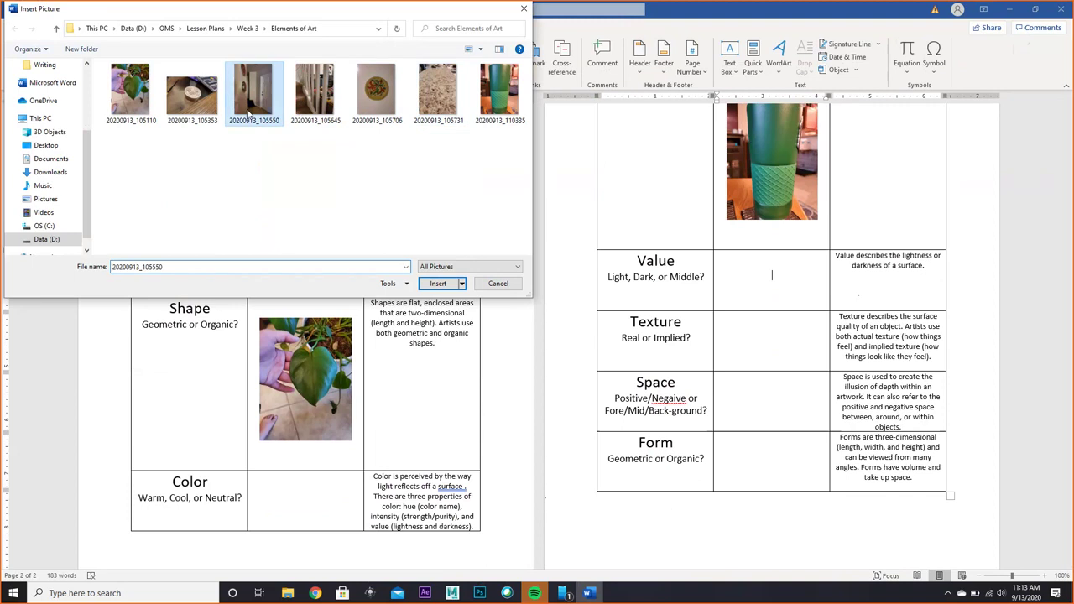
left_click(437, 282)
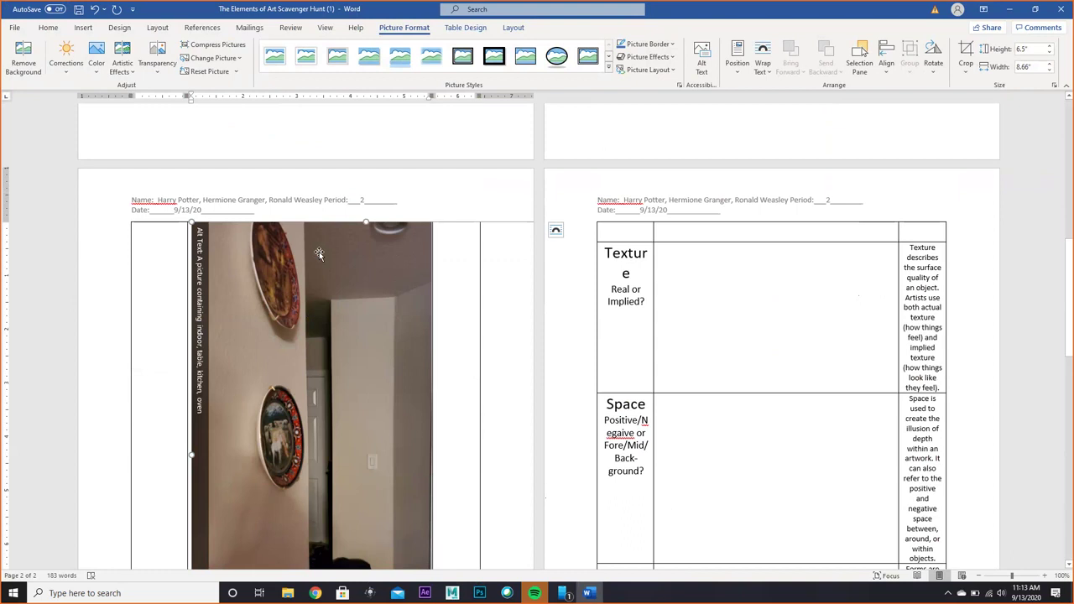
left_click_drag(190, 220, 492, 489)
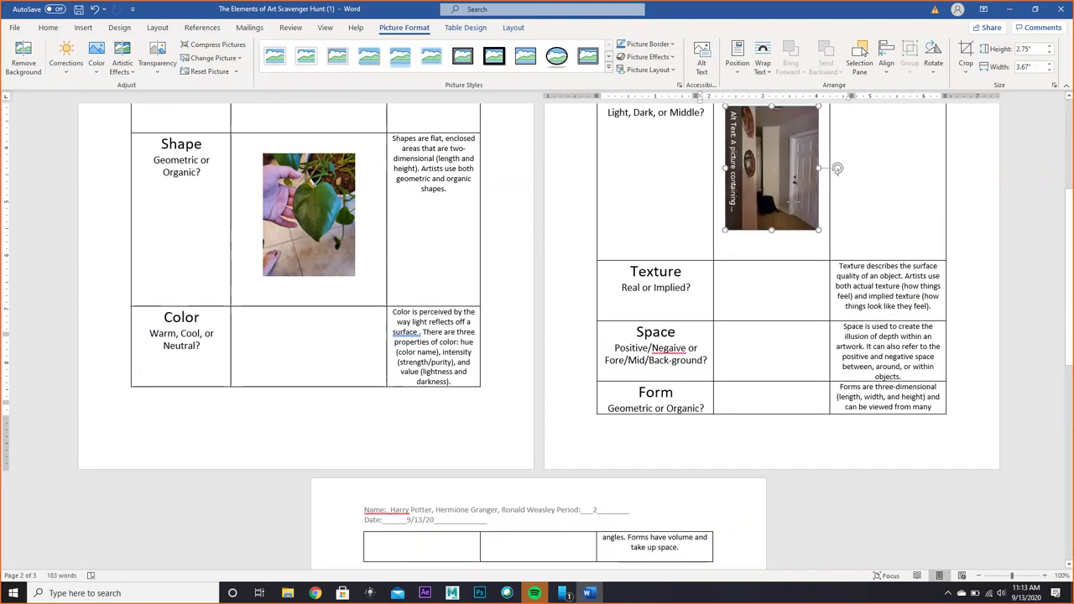
- Insert photo 20200913_105731 into the Texture answer cell and resize it to 3.02" by 4.03"
left_click(745, 298)
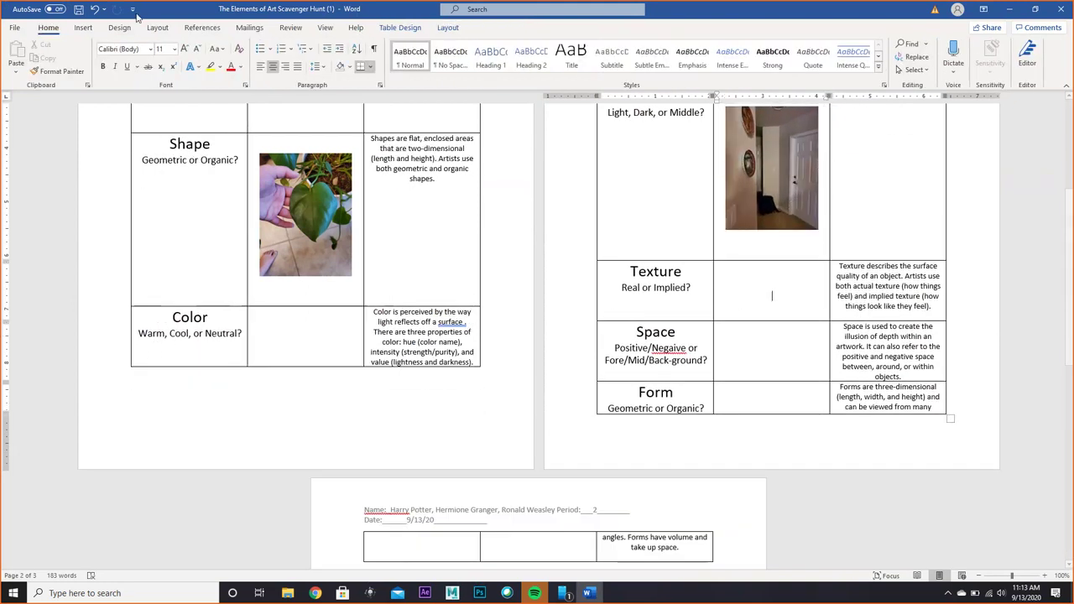
left_click(83, 27)
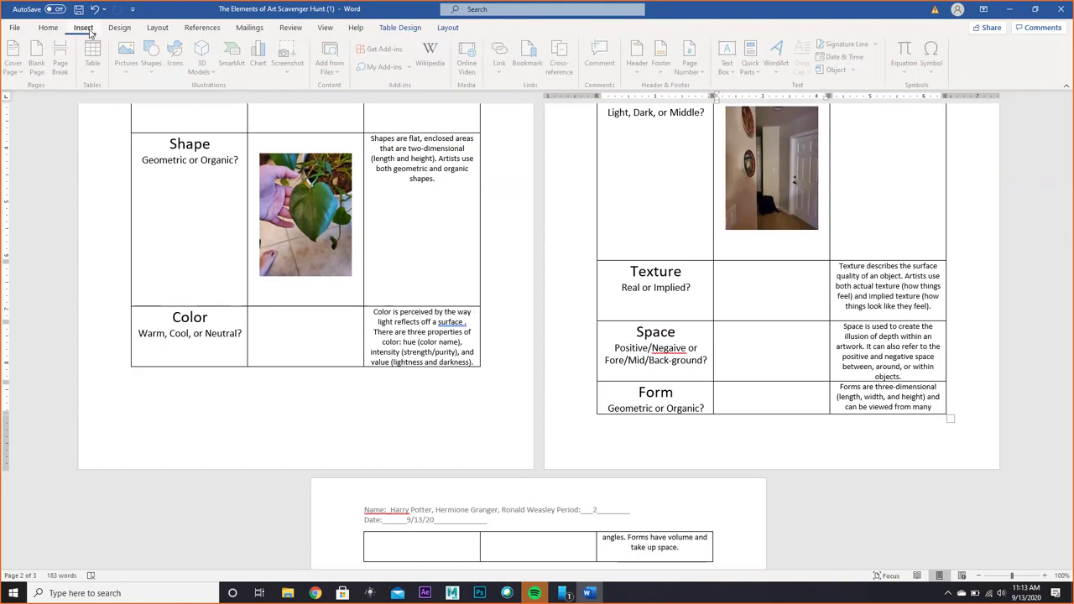
left_click(130, 65)
left_click(143, 103)
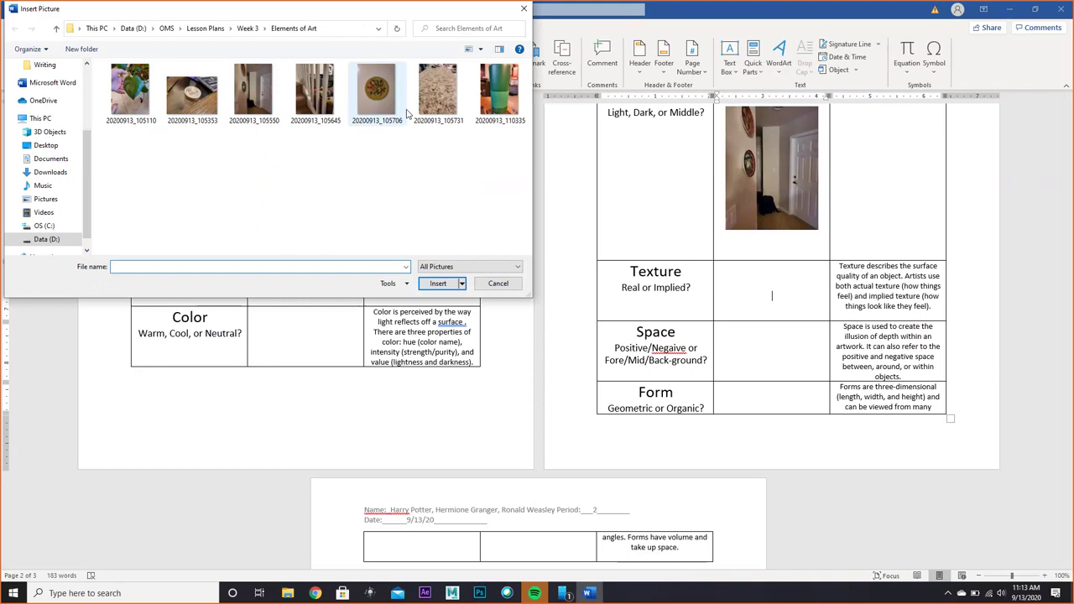
left_click(438, 91)
left_click(438, 283)
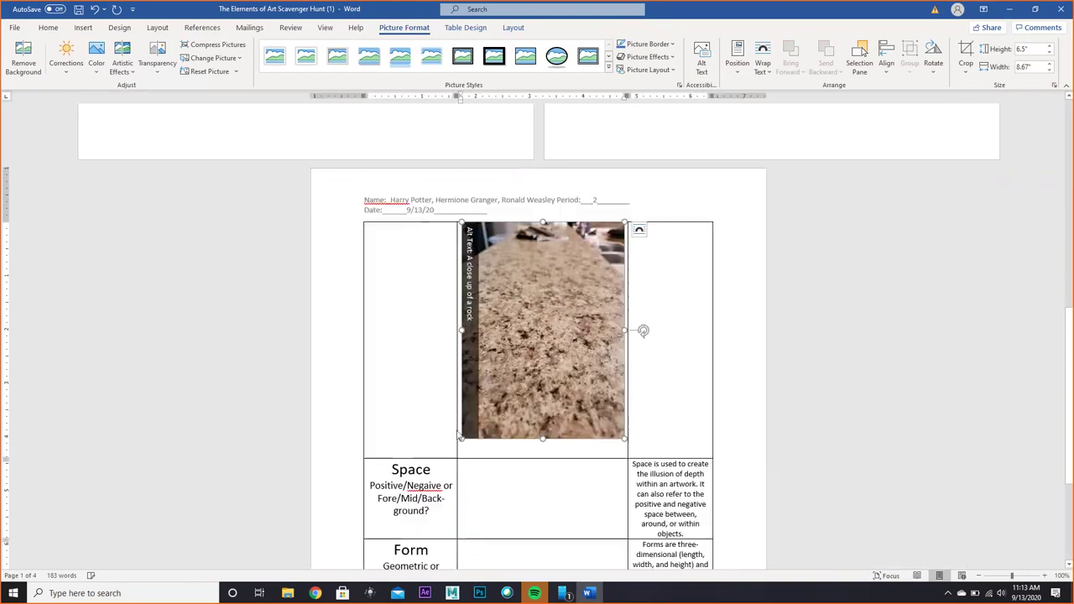
left_click_drag(628, 440, 578, 368)
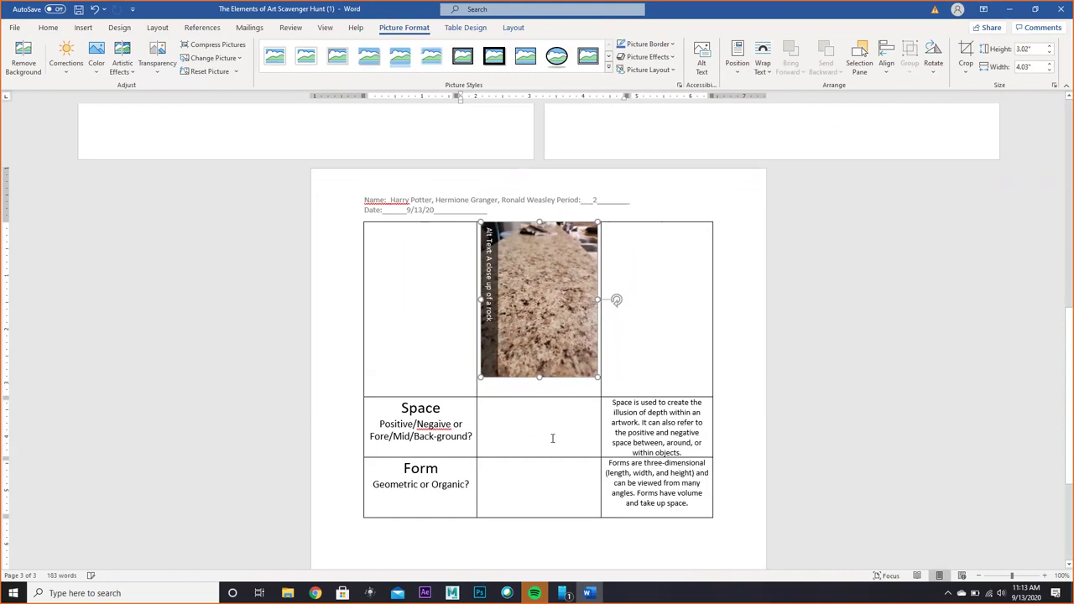
left_click(553, 438)
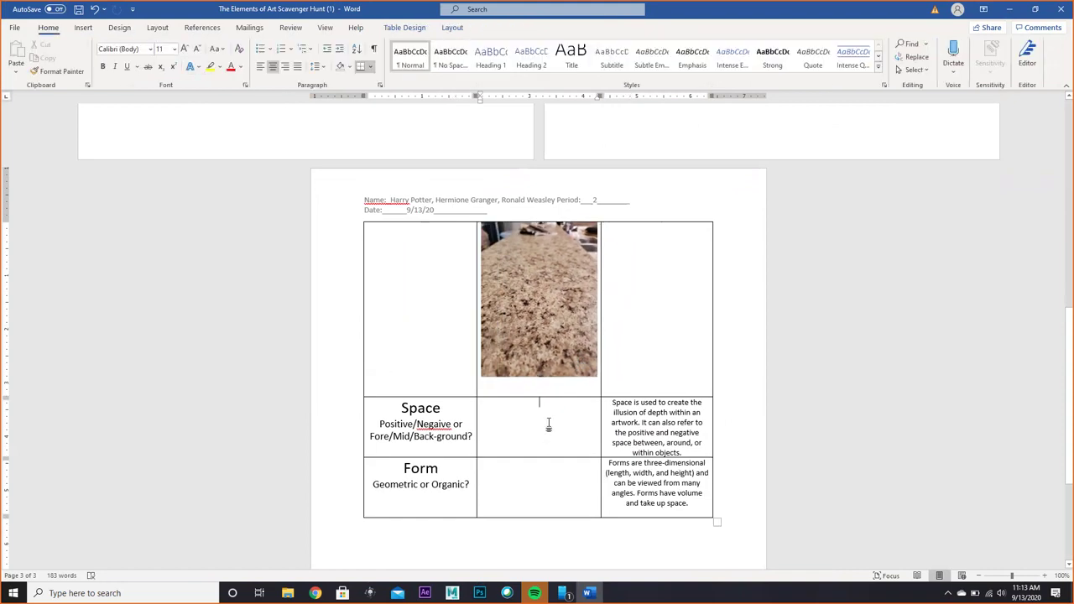
- Insert the plate photo 20200913_105706 into the Space answer cell and shrink it to fit
left_click(82, 28)
left_click(129, 61)
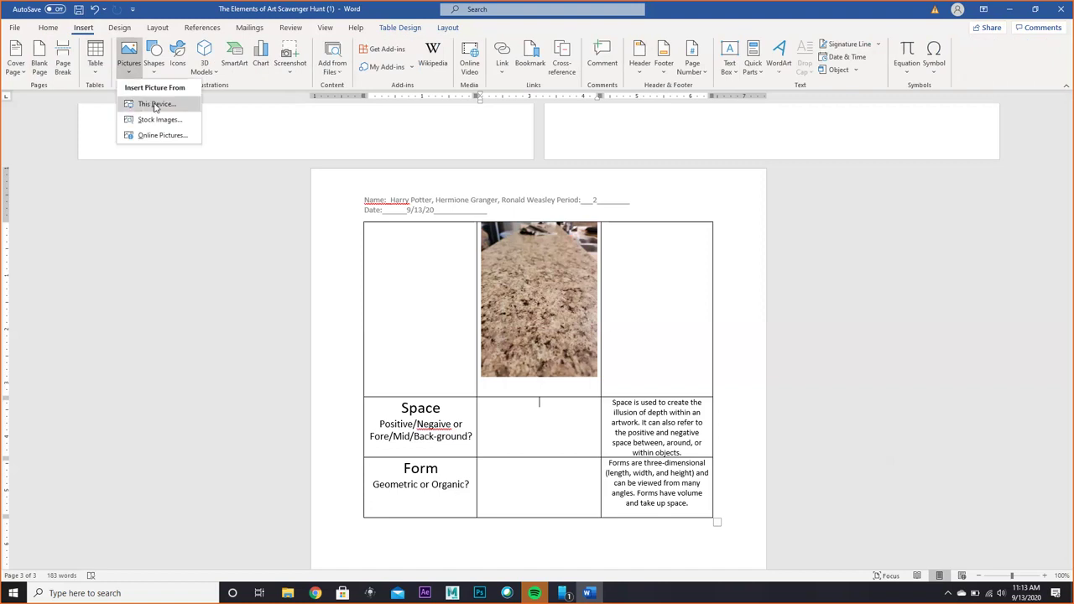
left_click(154, 103)
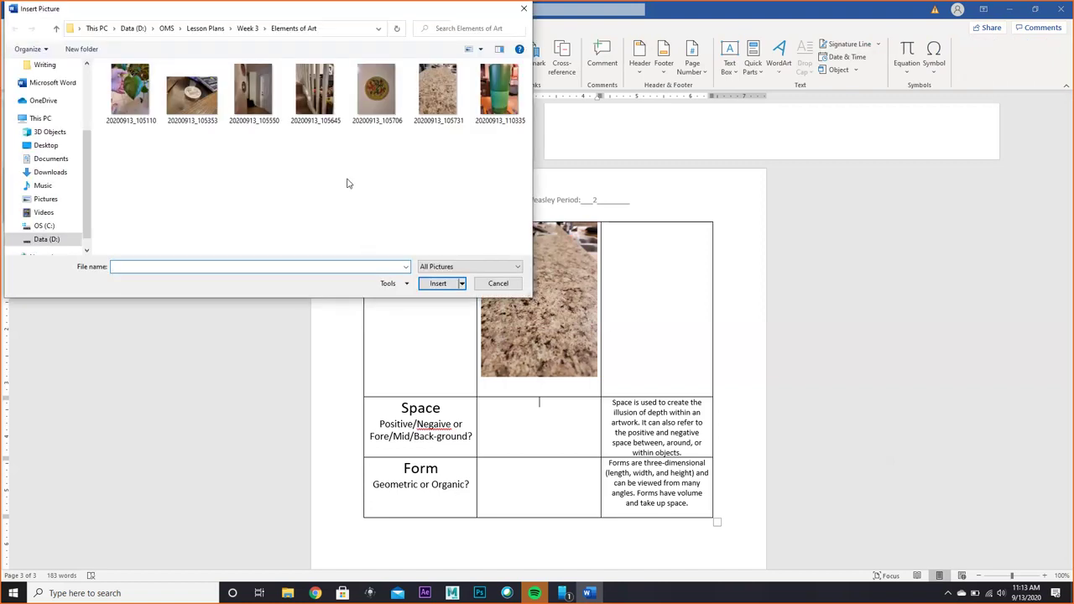
left_click(376, 90)
left_click(438, 283)
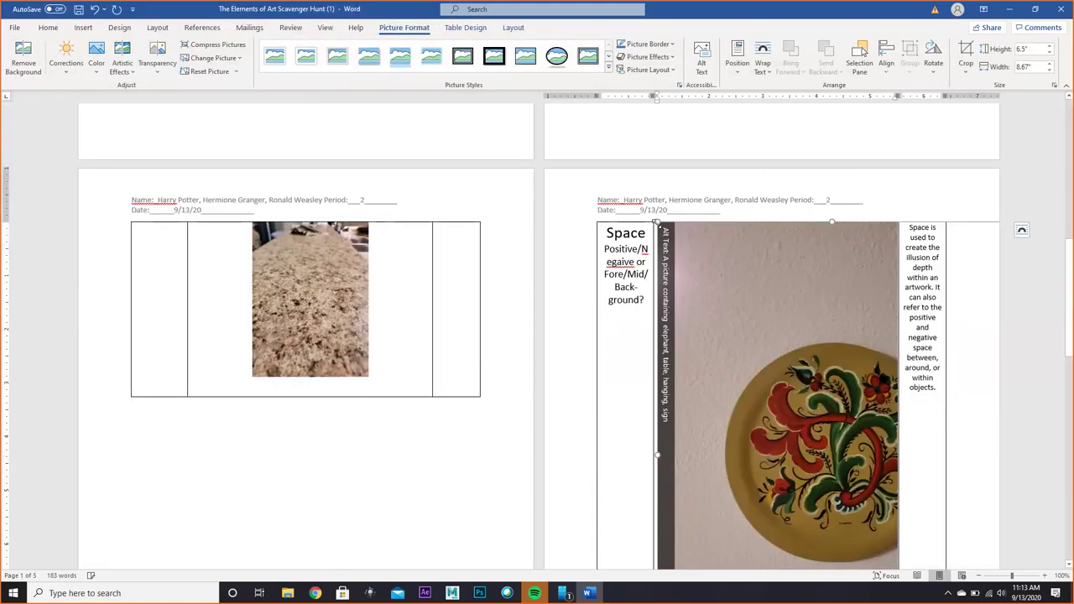
left_click_drag(656, 223, 900, 514)
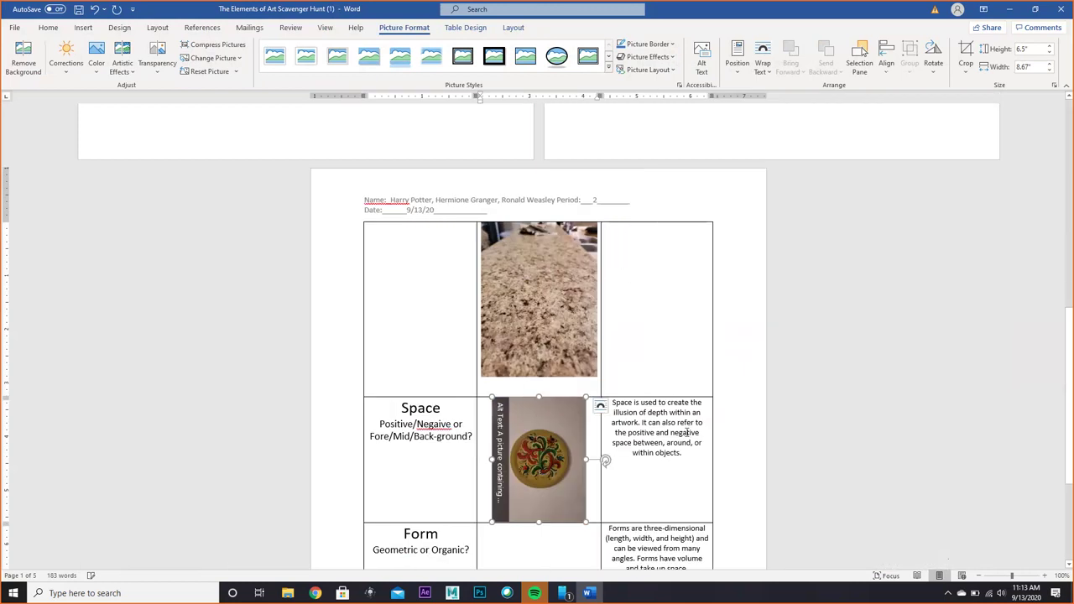
scroll(687, 432, "down", 3)
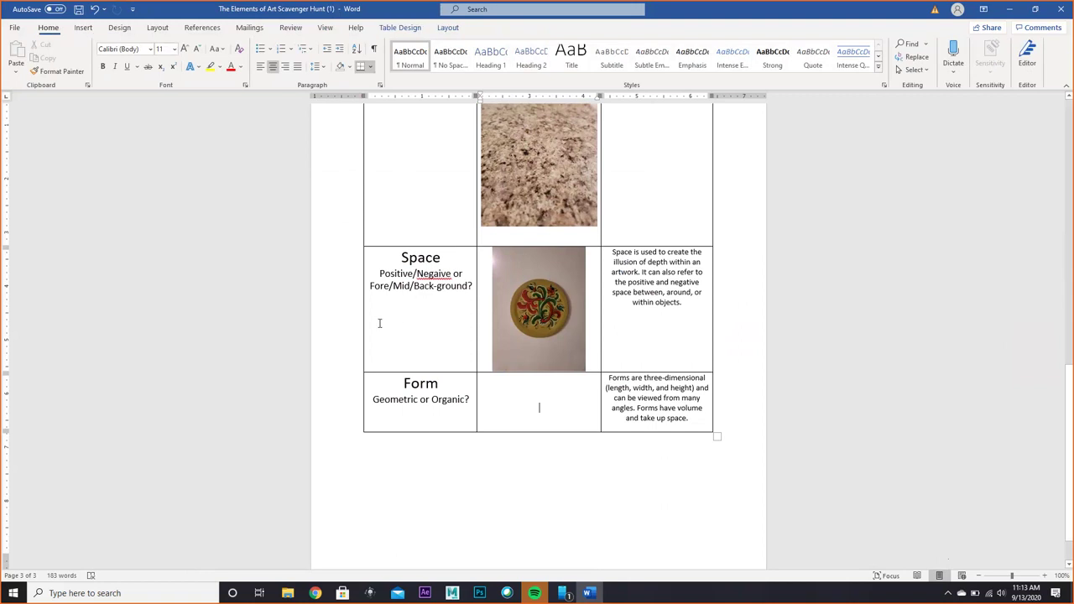
- Insert photo 20200913_105353 into the Form answer cell, shrunk to 1.47" by 1.96"
left_click(81, 28)
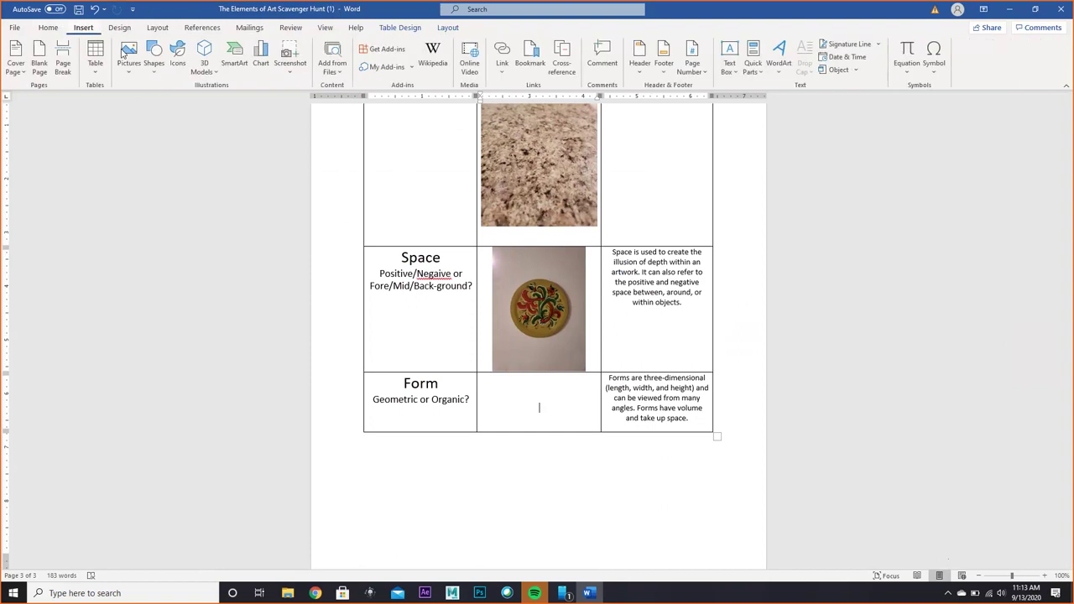
left_click(141, 74)
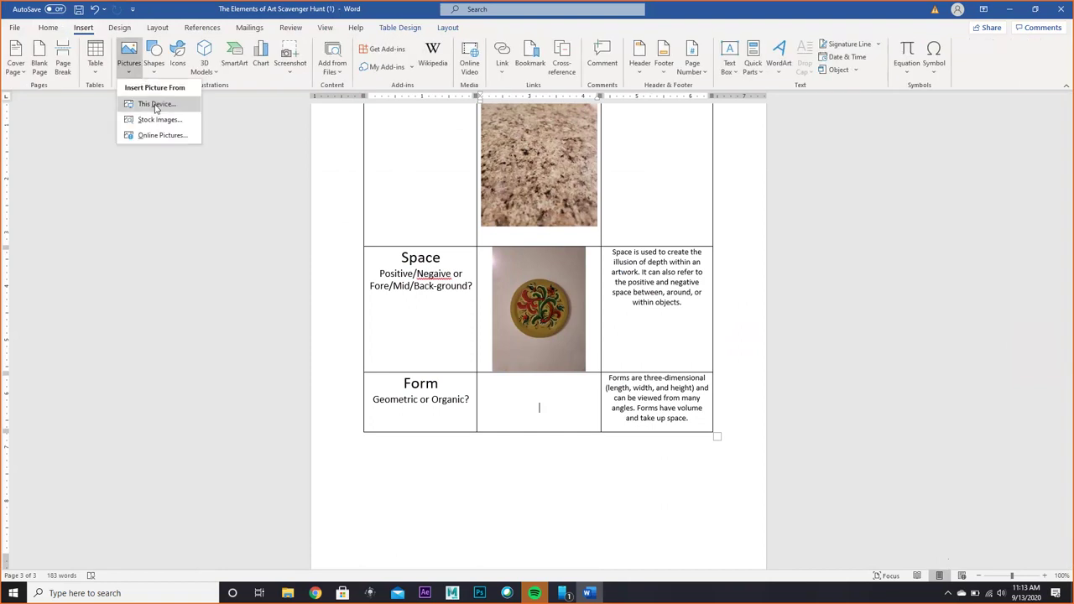
left_click(155, 105)
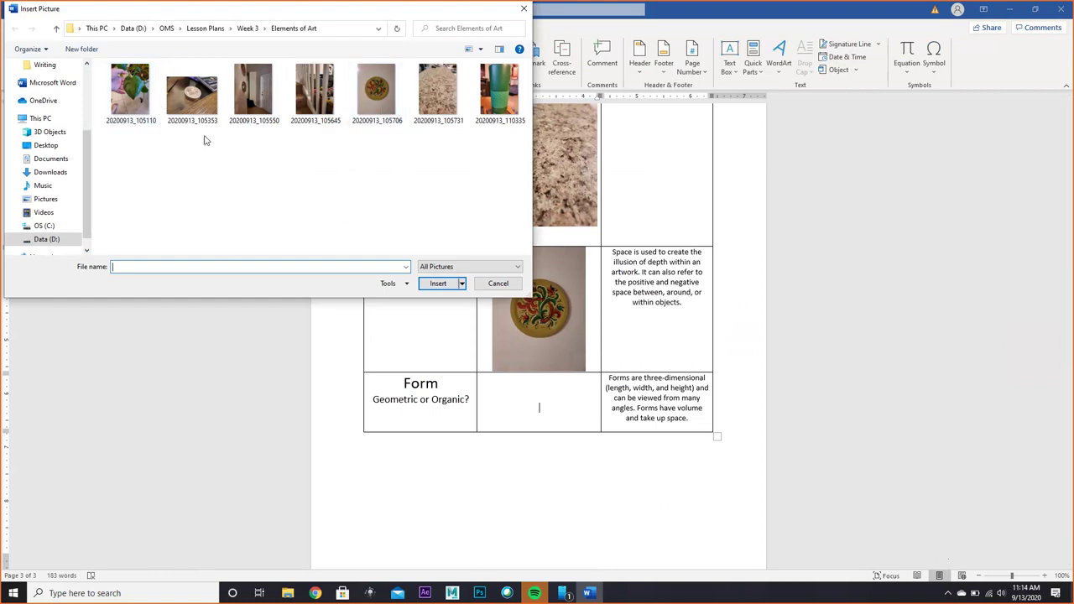
left_click(187, 91)
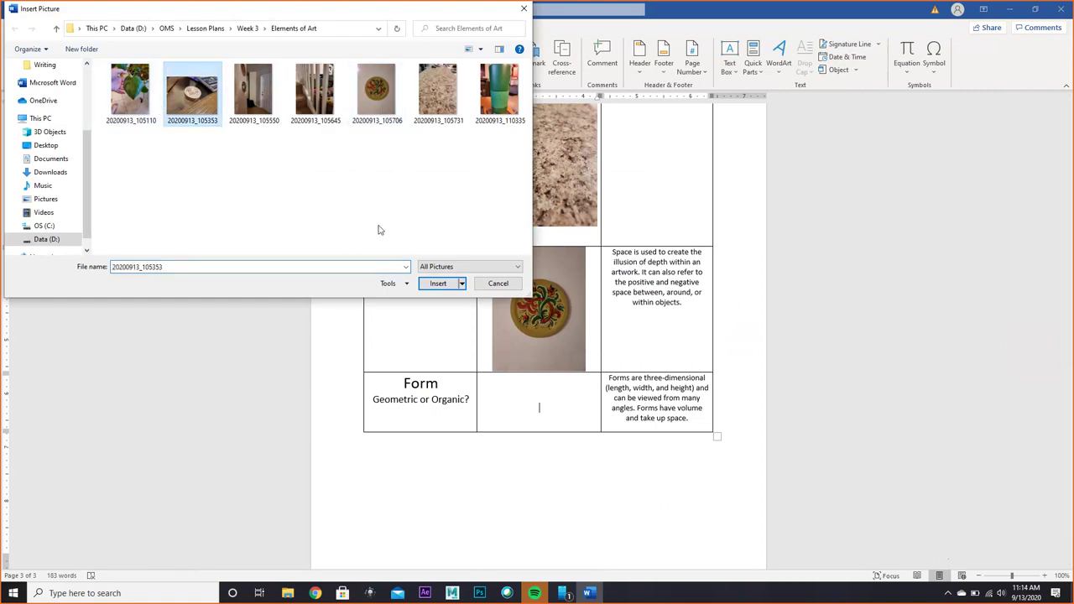
left_click(440, 283)
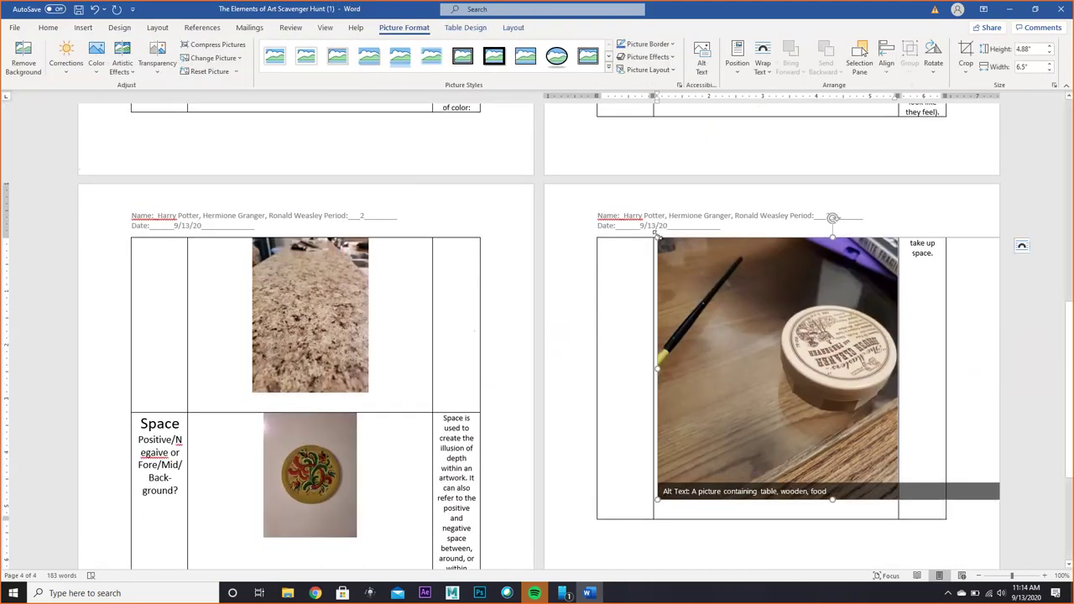
left_click_drag(656, 238, 902, 426)
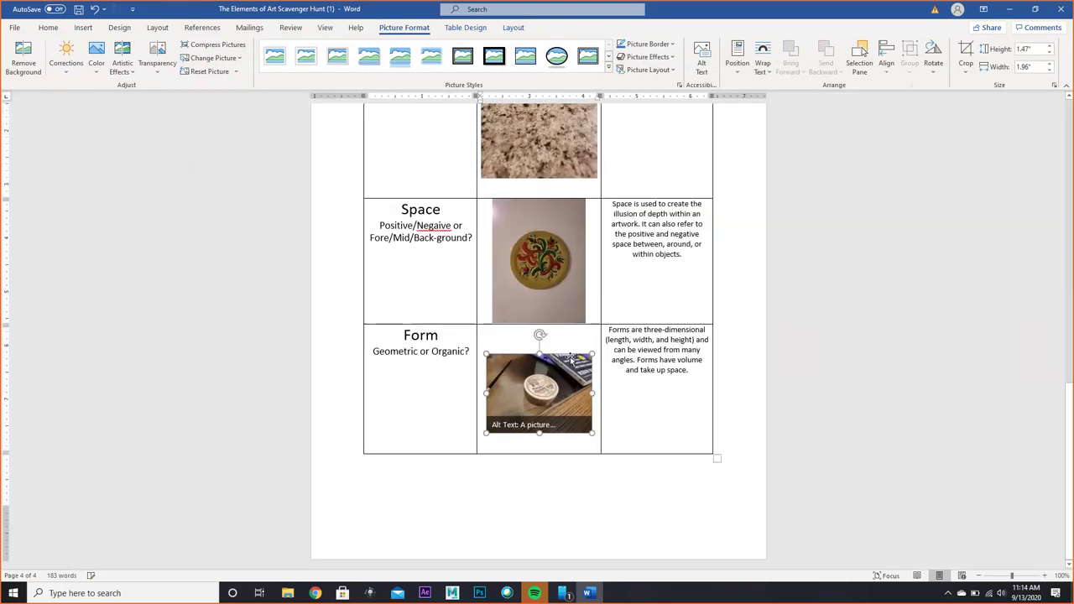
scroll(537, 336, "up", 10)
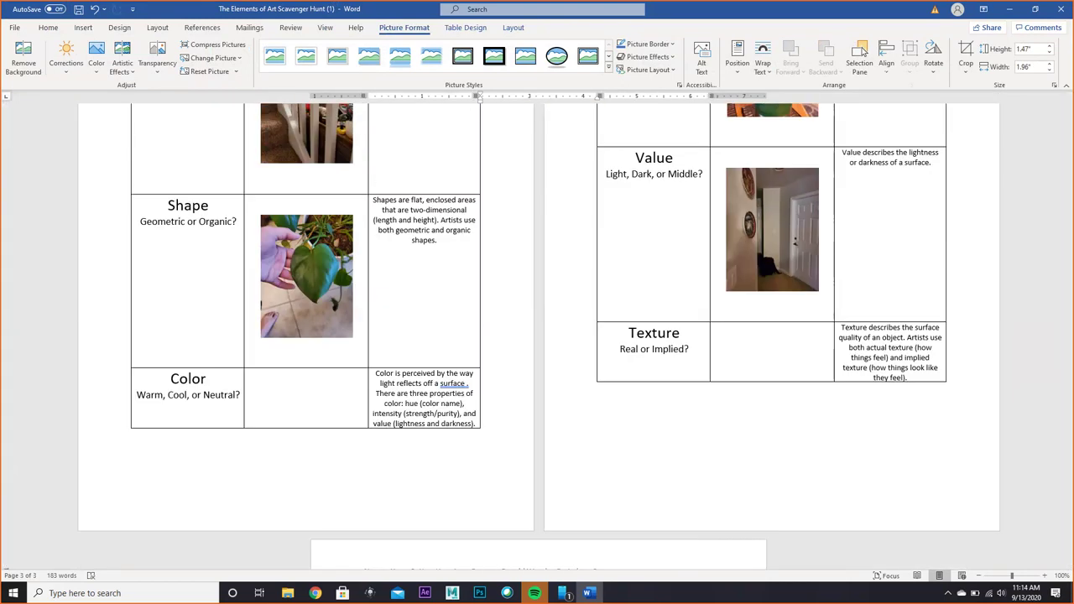
- Answer the Line row's Type? prompt with 'Vertical' on a new line
scroll(227, 187, "down", 2)
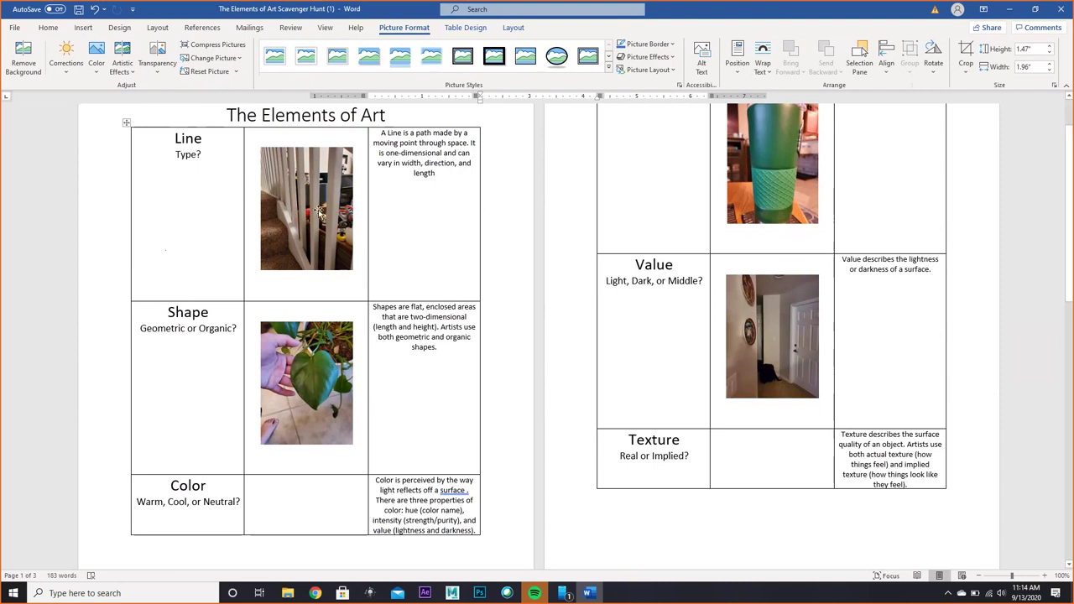
left_click(202, 184)
key("Return")
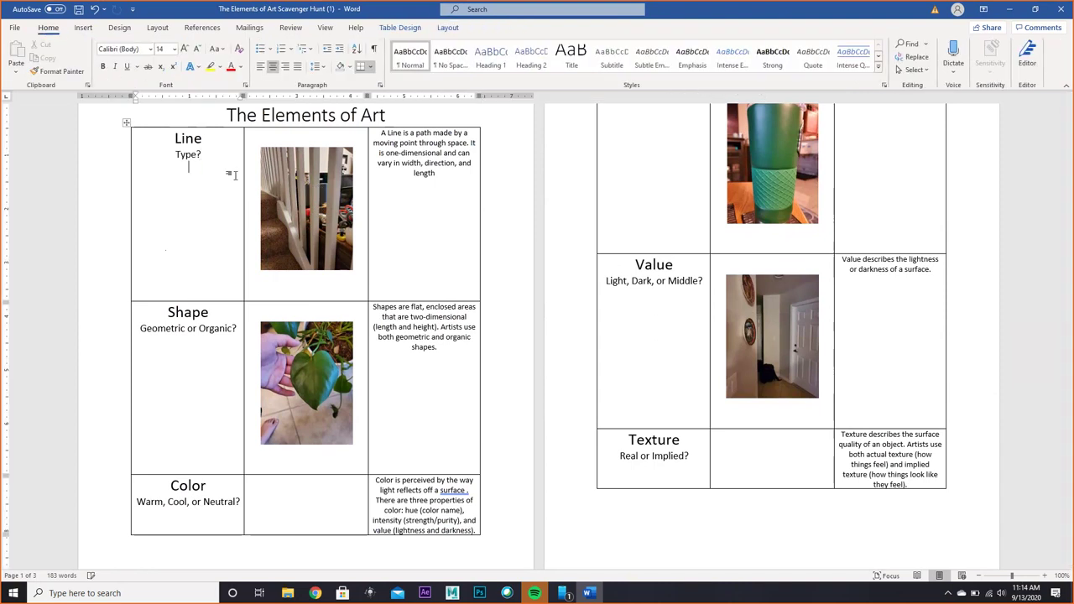
type("Vertical")
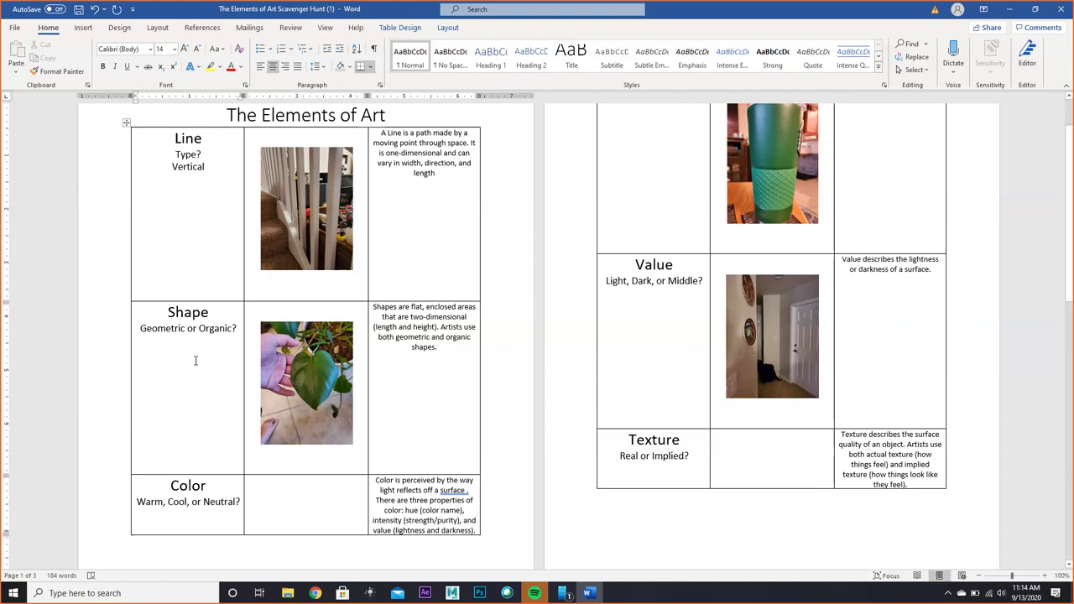
- Answer the Shape row's Geometric or Organic? question with 'Organic' on a new line
scroll(195, 361, "down", 1)
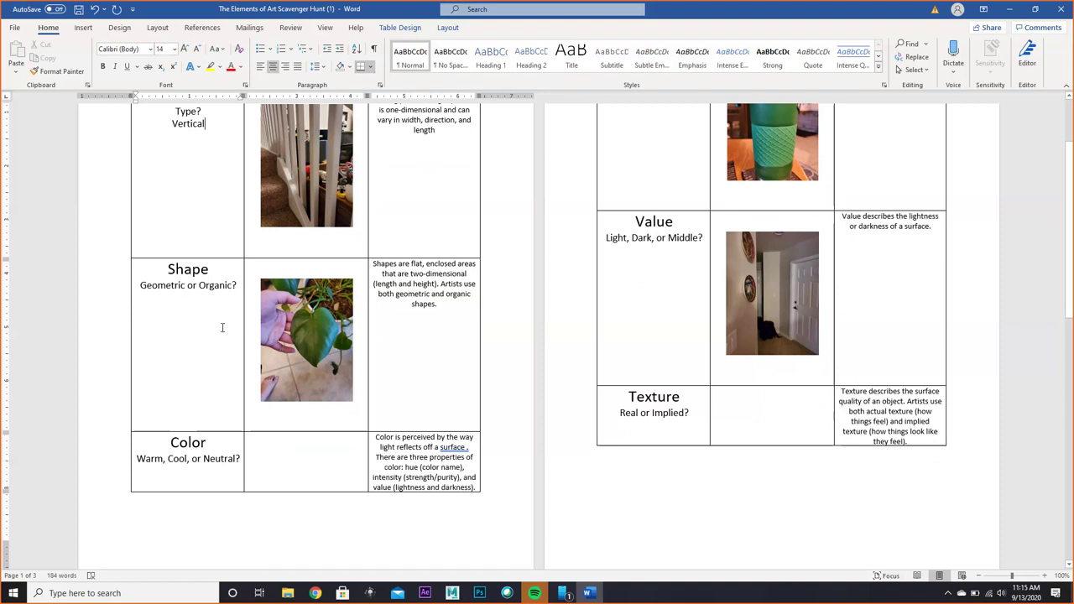
left_click(236, 288)
key("Return")
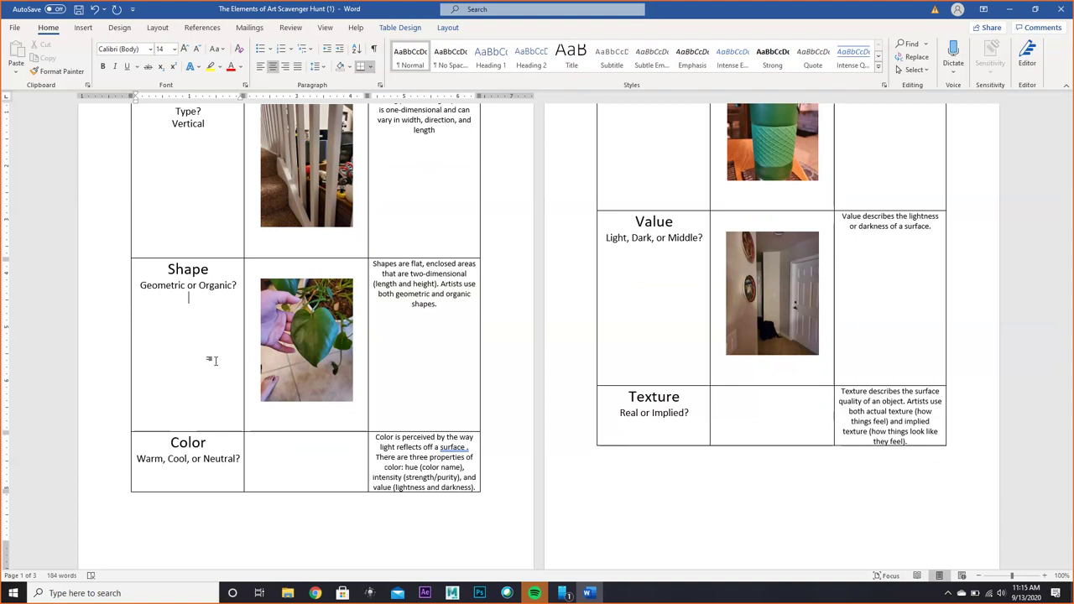
type("Organic")
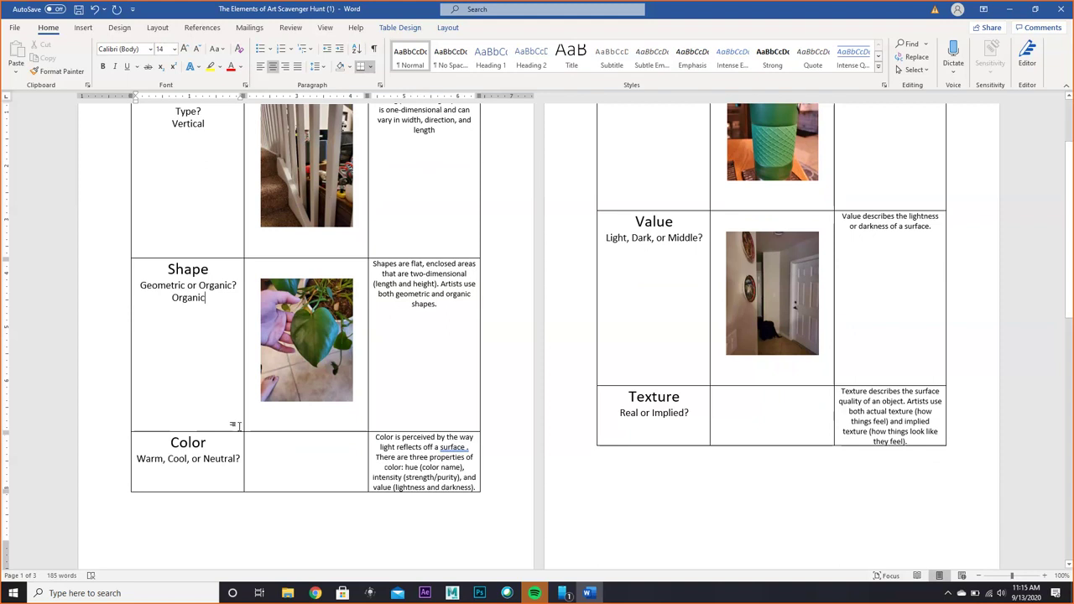
scroll(238, 426, "down", 2)
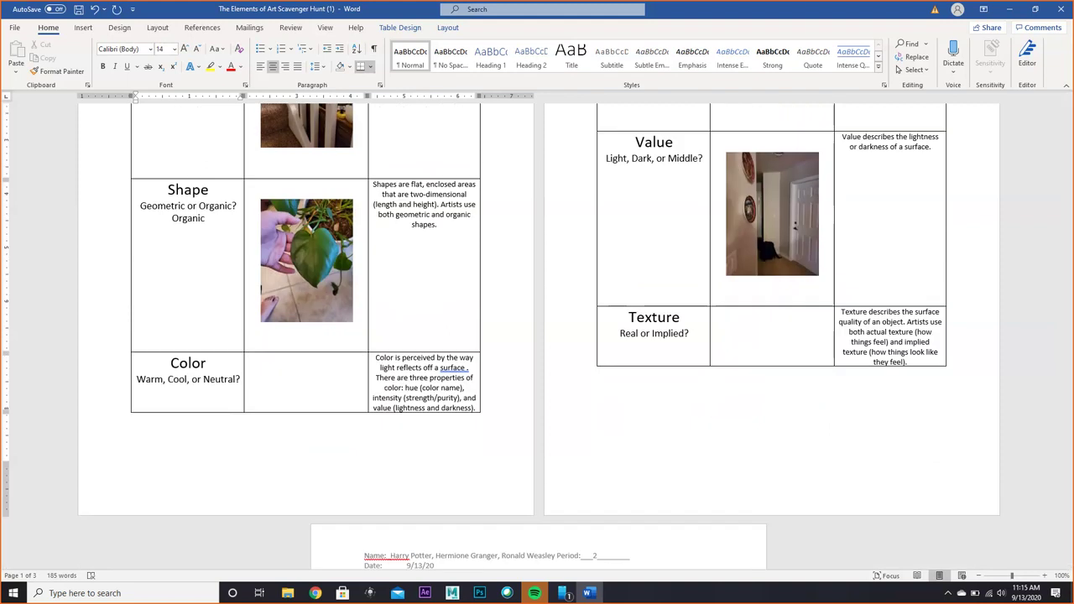
left_click(173, 410)
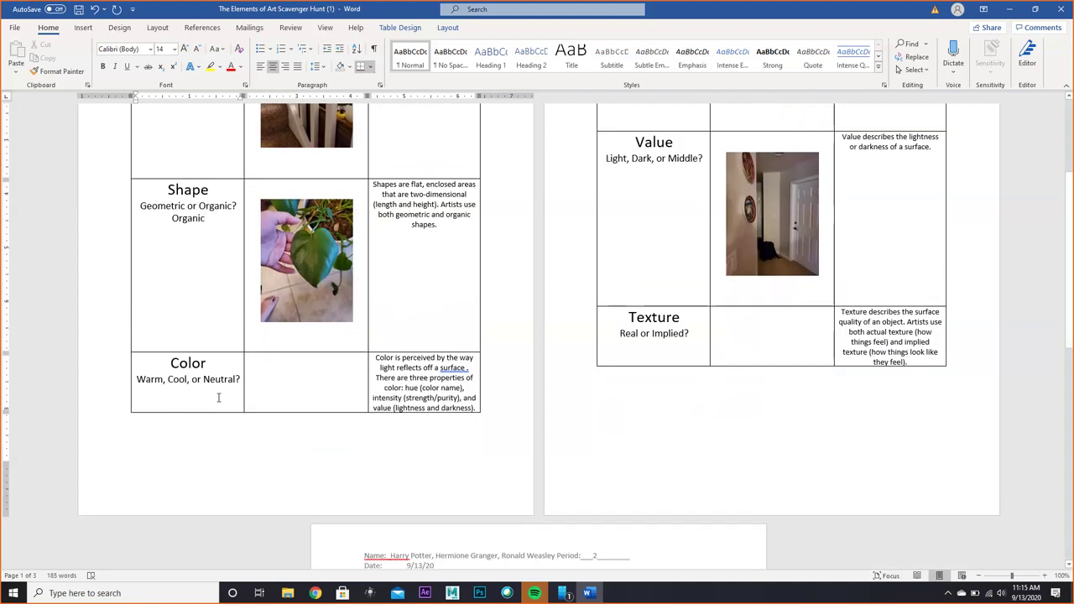
scroll(596, 352, "up", 4)
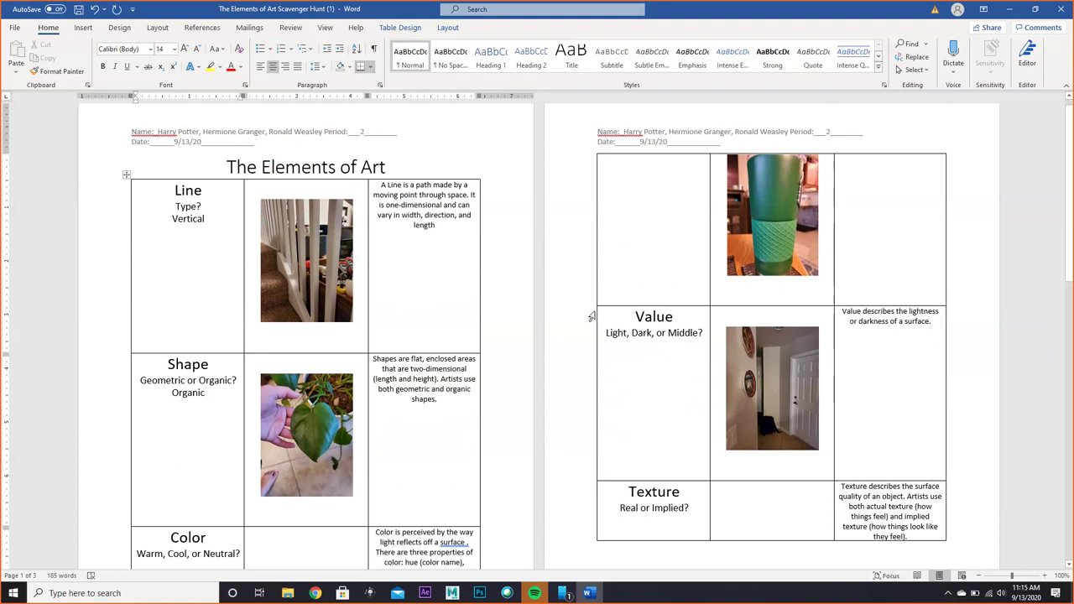
scroll(317, 436, "down", 3)
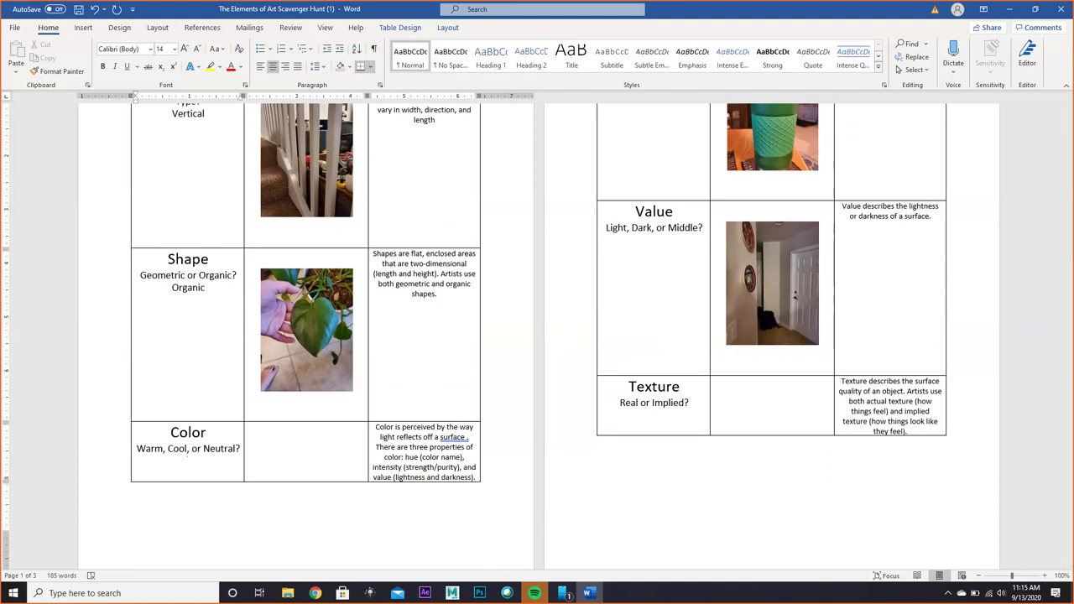
- Type 'Warm' on a new line under the Color row's Warm, Cool, or Neutral? question
left_click(241, 450)
key("Return")
type("Warm")
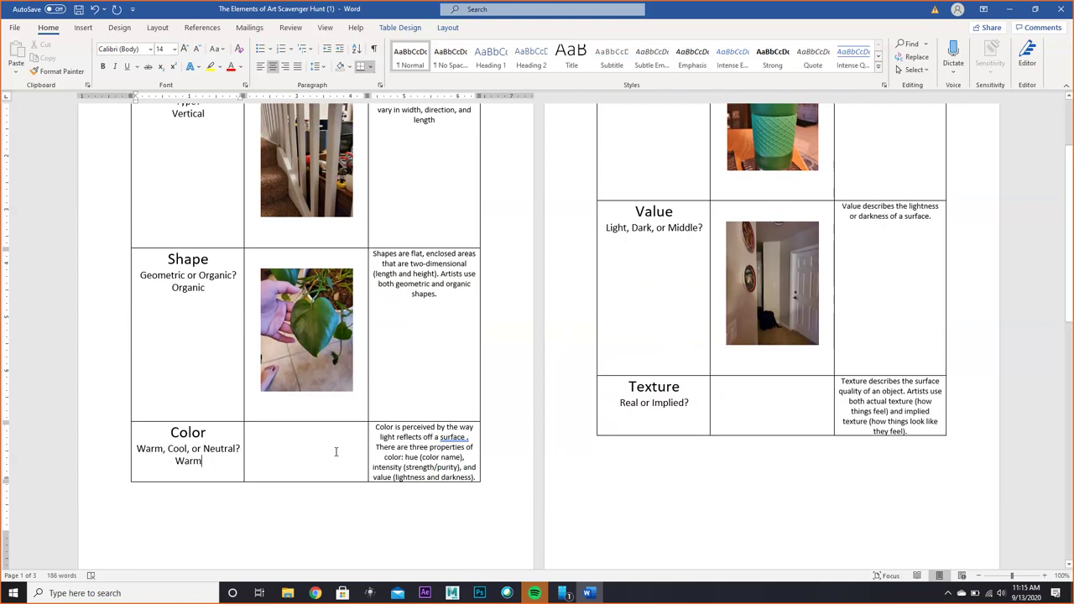
scroll(509, 401, "up", 3)
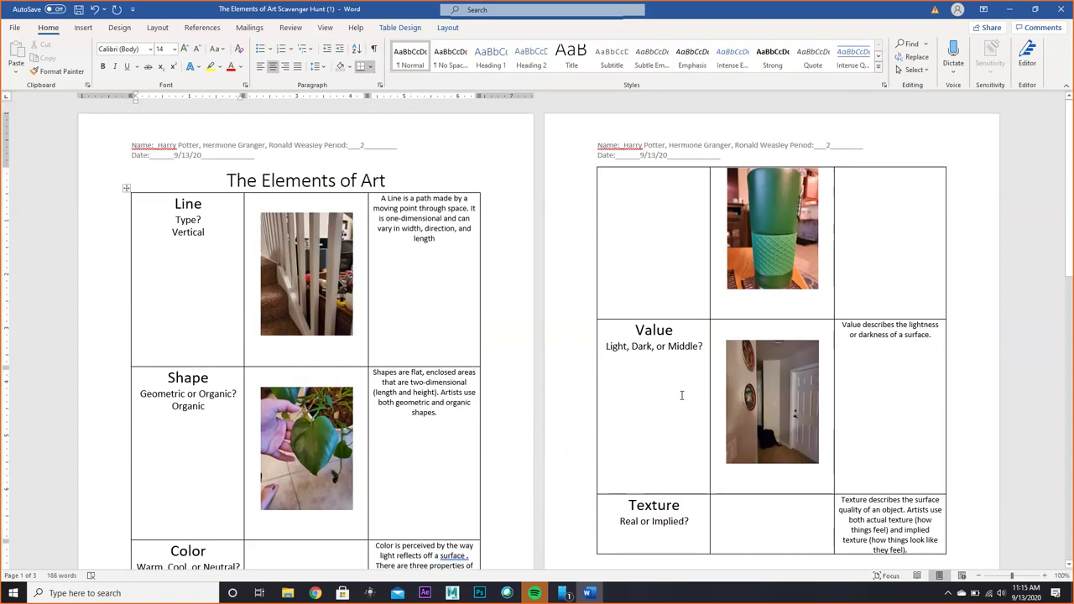
scroll(682, 394, "down", 1)
scroll(798, 375, "down", 1)
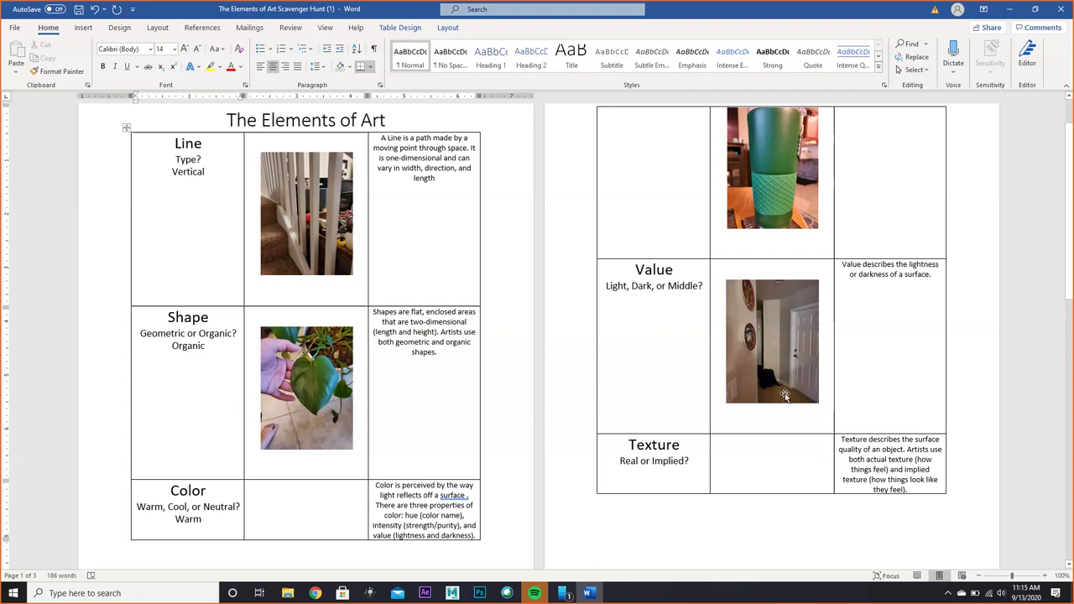
- Enter 'Light' as the Value row's answer, correcting the typos
left_click(662, 306)
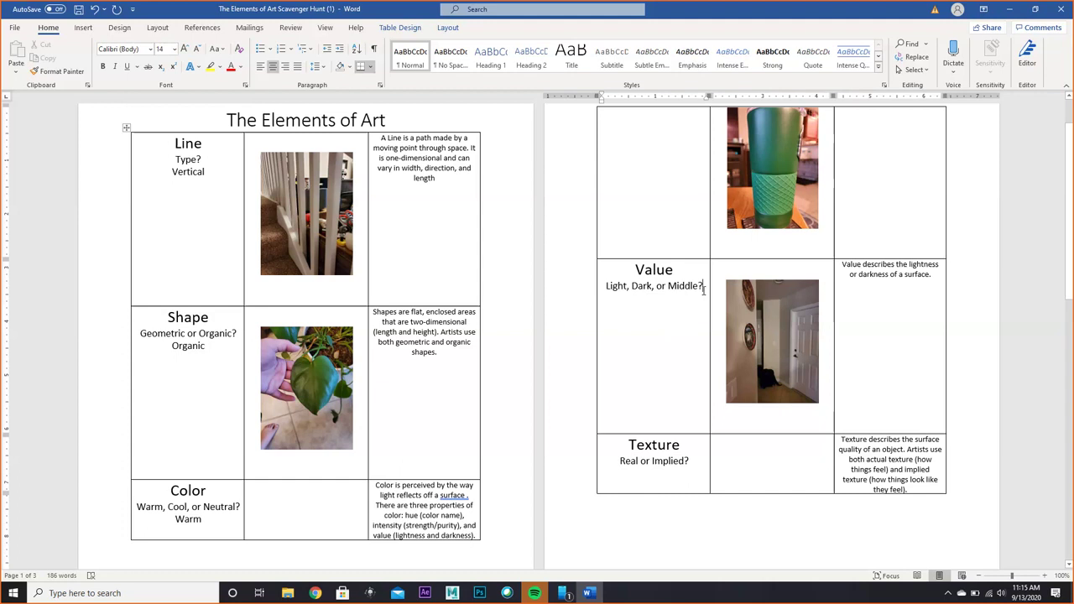
type("Mid")
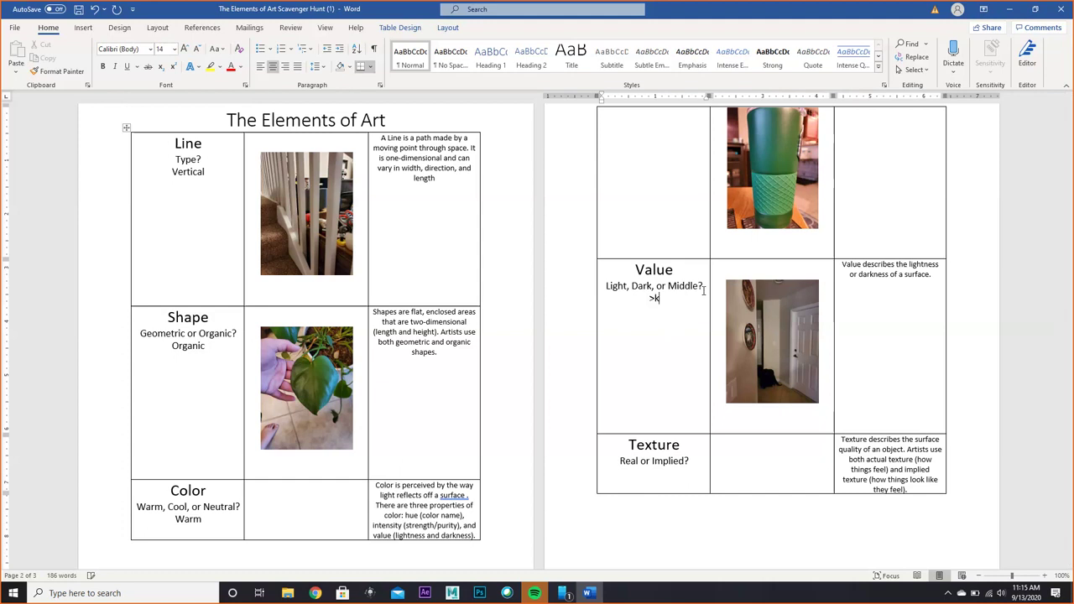
key("BackSpace")
key("BackSpace")
key("BackSpace")
type("Lighjt")
key("BackSpace")
key("BackSpace")
type("t")
scroll(826, 410, "down", 3)
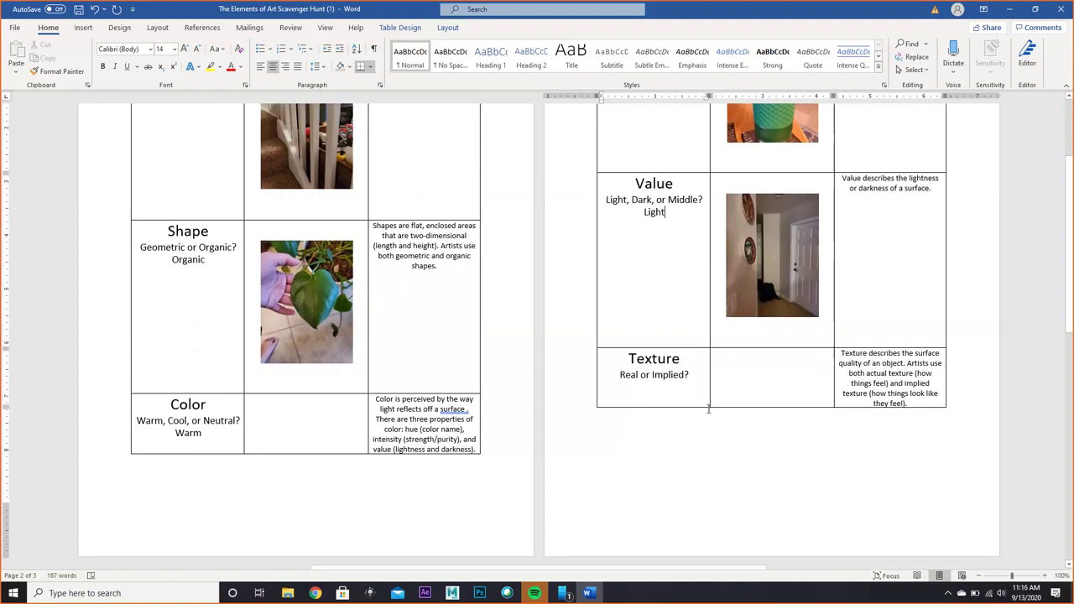
scroll(528, 472, "down", 5)
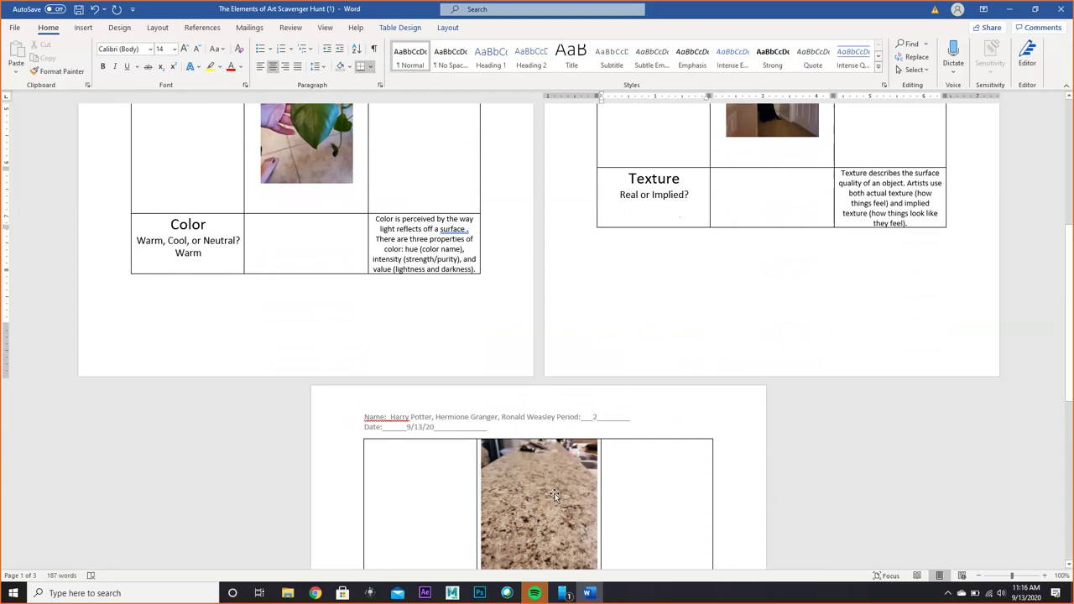
- Answer the Texture row's Real or Implied? question with 'Implied' on a new line
left_click(685, 201)
key("Return")
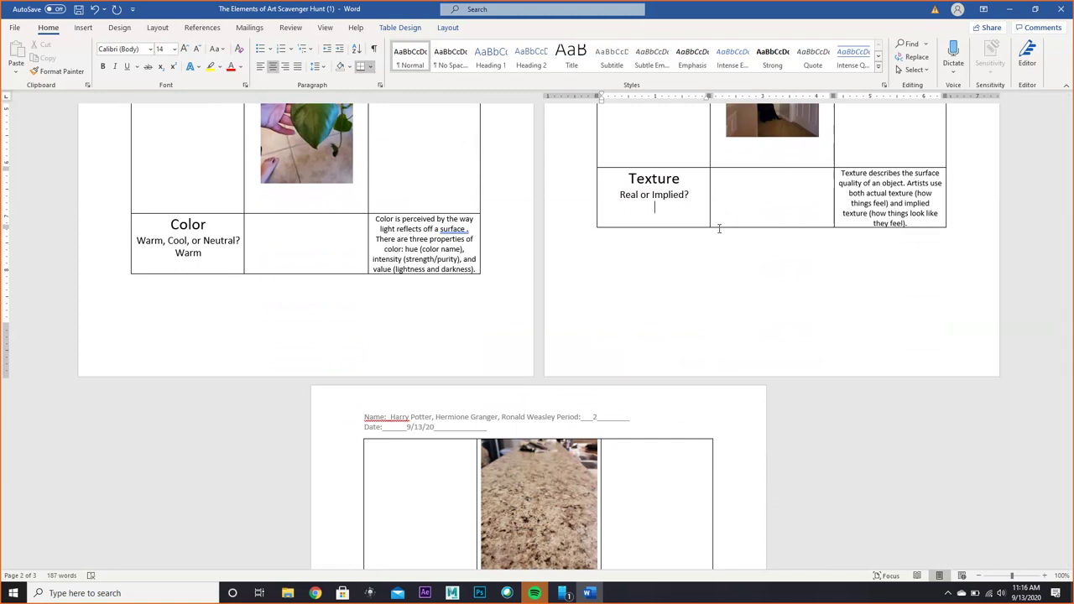
type("Implied")
scroll(729, 360, "down", 1)
scroll(638, 366, "down", 10)
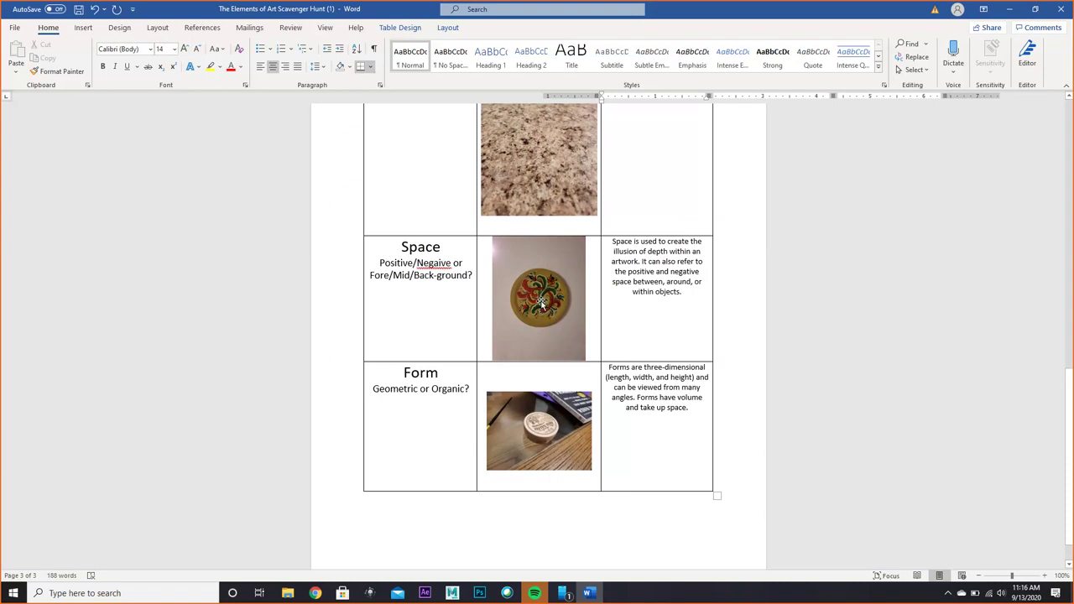
- Enter 'Positive/Foreground: Wall art' and 'Negative/Background: Wall' in the Space answer cell
left_click(429, 298)
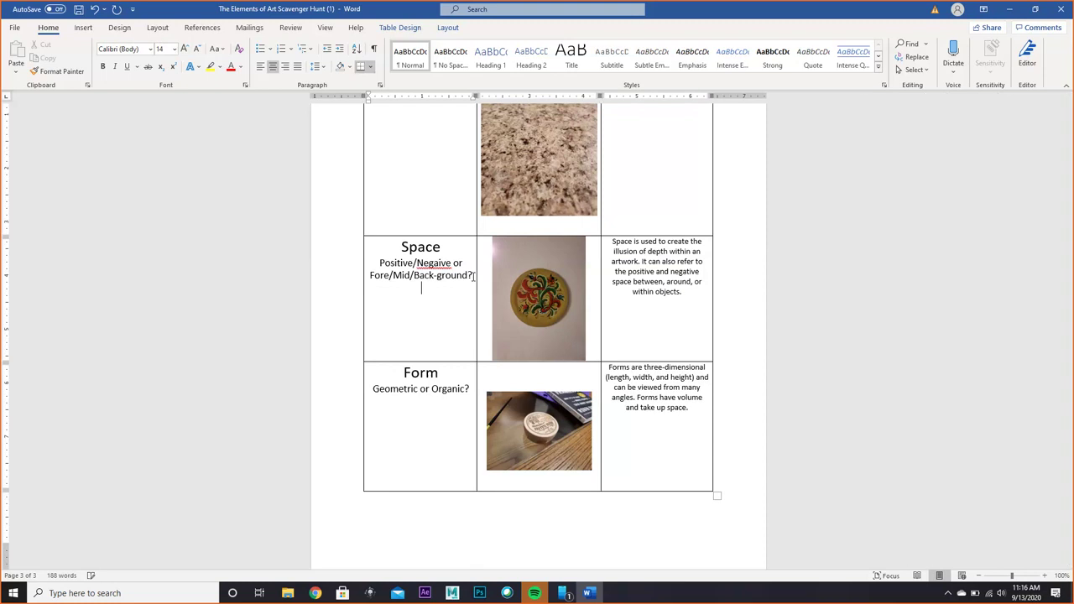
type("Positive: Wall art")
key("Return")
type("Negativ")
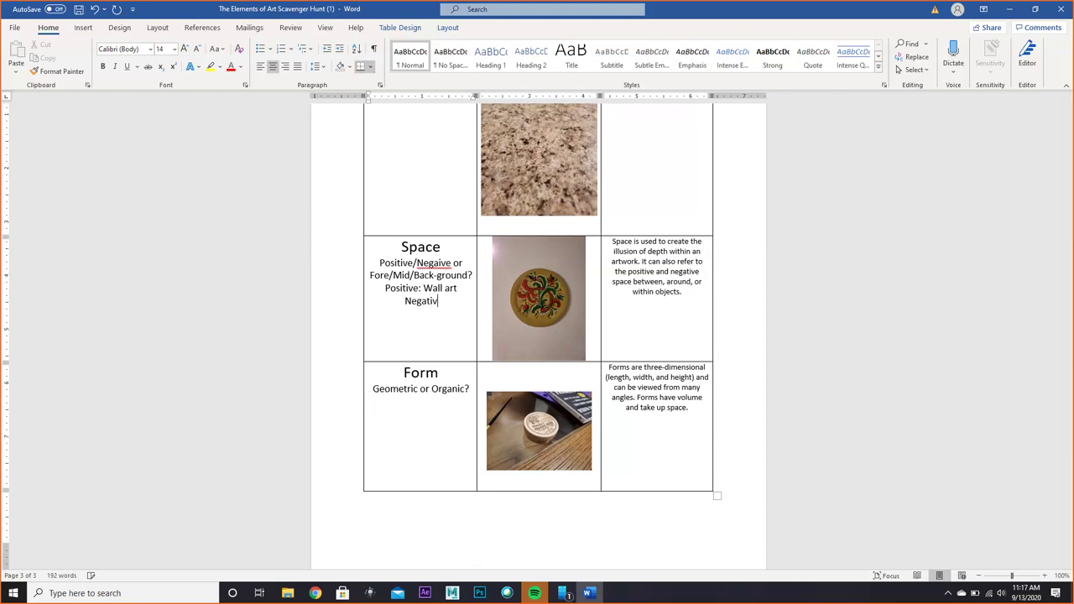
type("e: Wall")
left_click(429, 300)
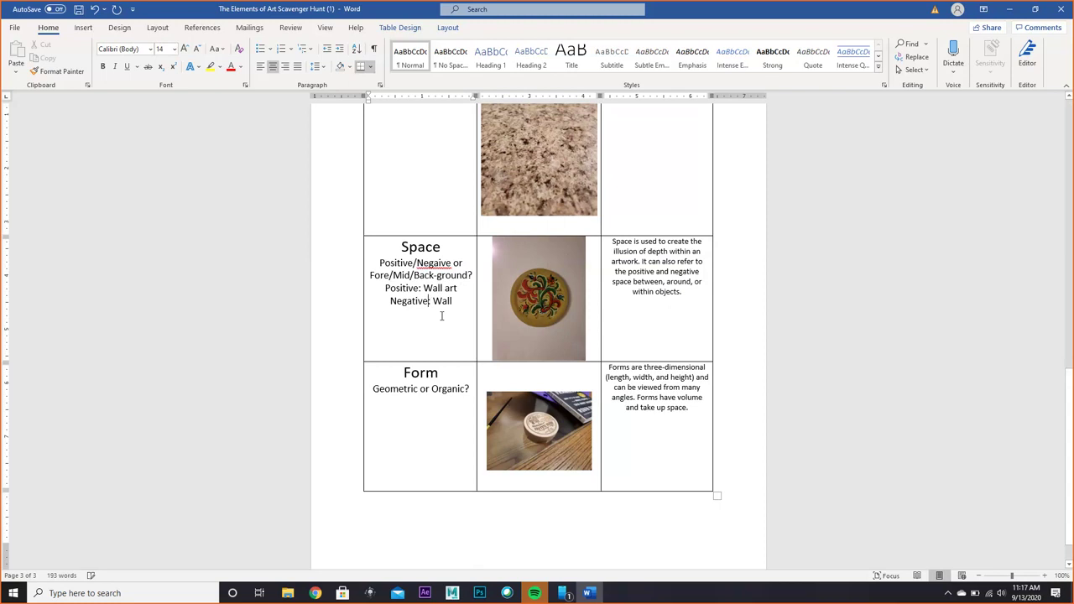
key("BackSpace")
type("/Back")
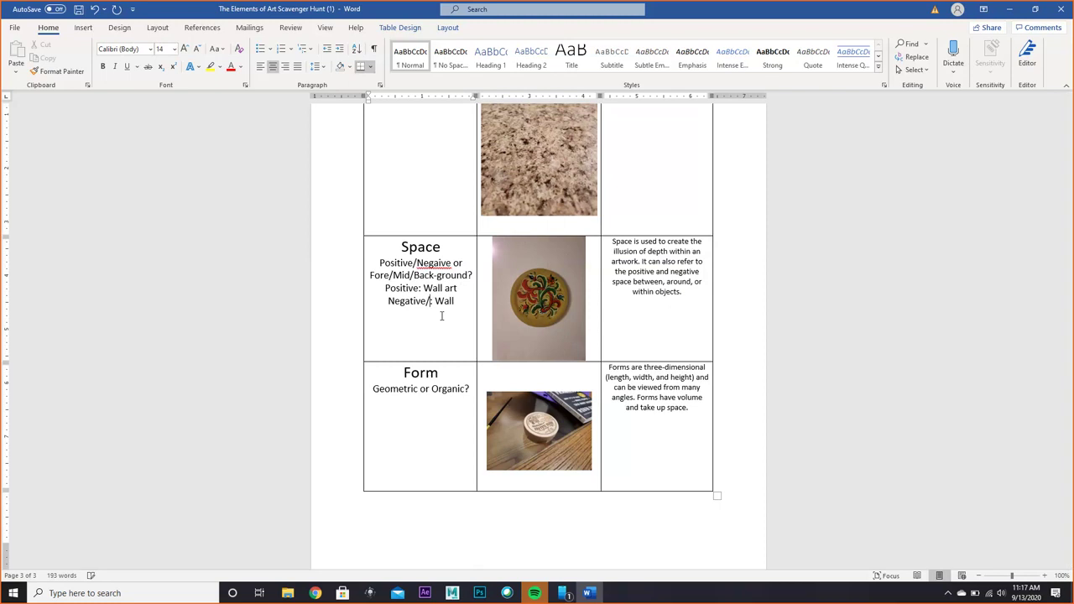
type("ground:")
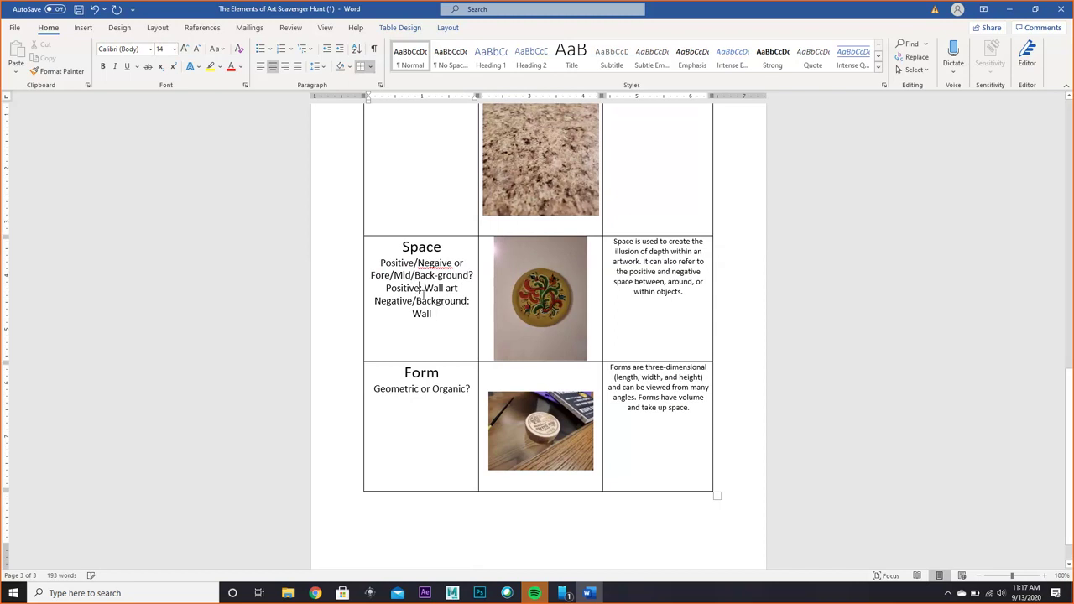
type("/")
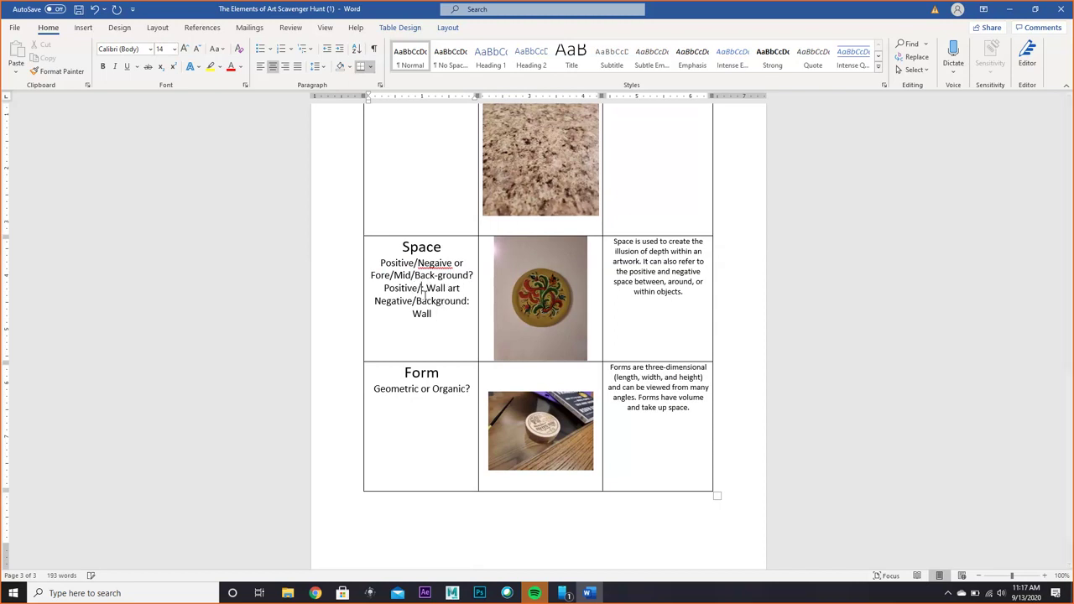
type("Foregr")
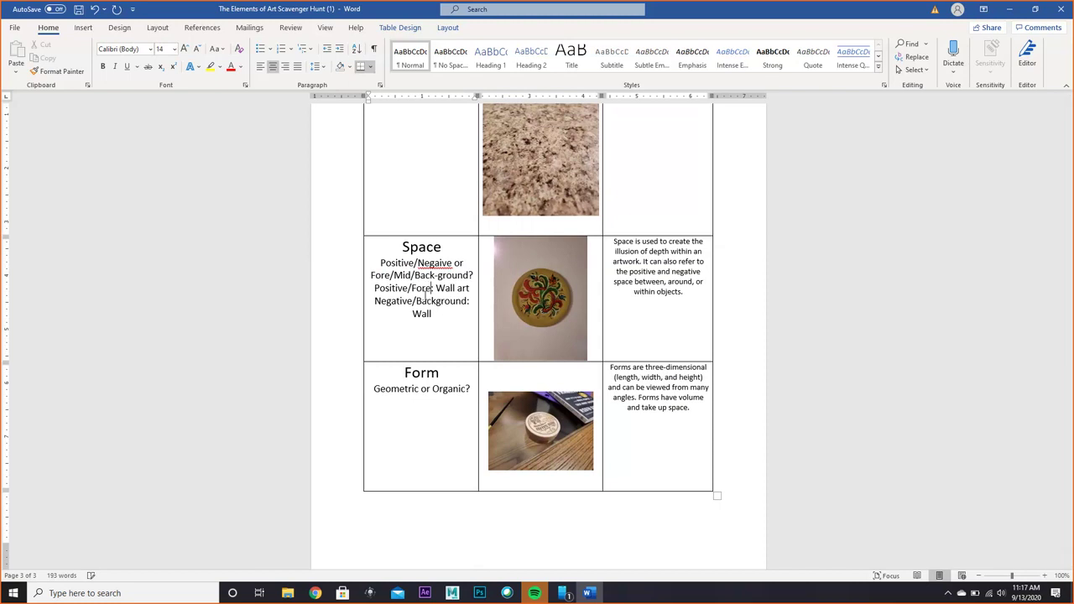
type("ound:")
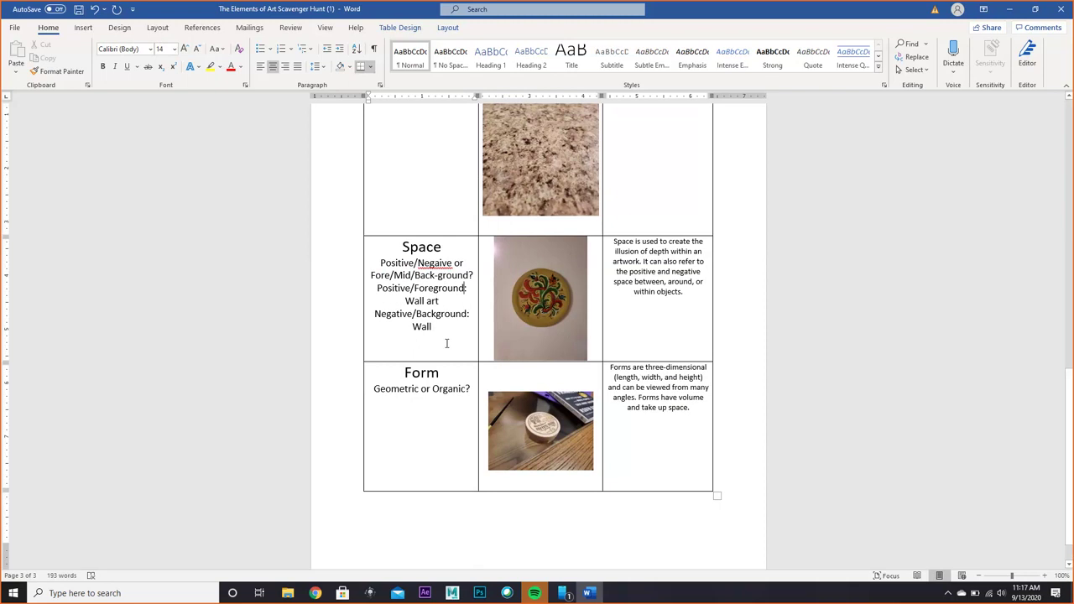
key("Down")
- Add 'Geometric' on a new line under the Form row's question
scroll(458, 408, "down", 1)
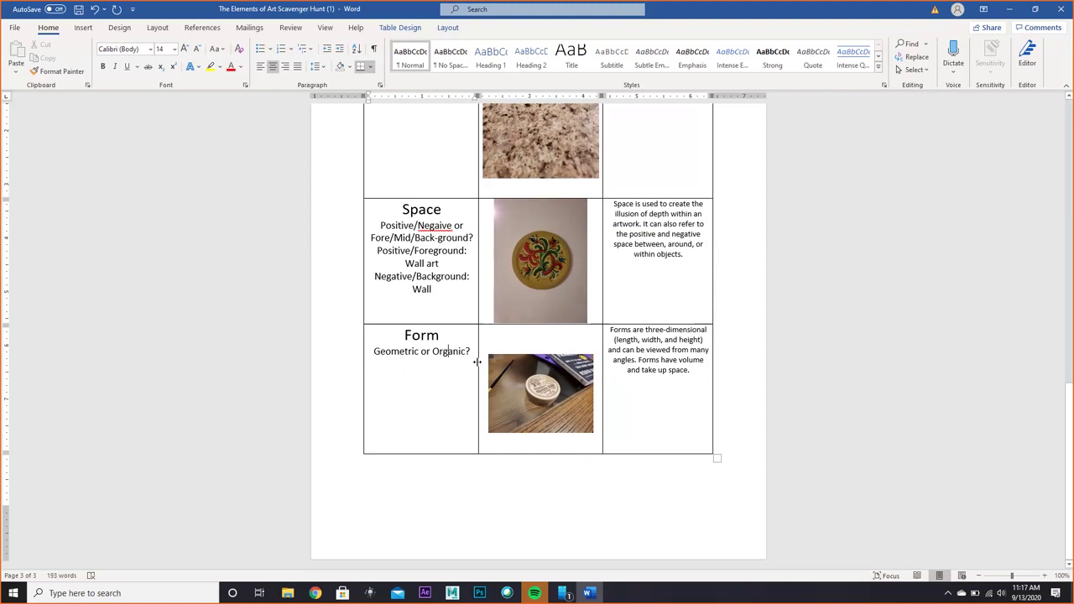
key("Return")
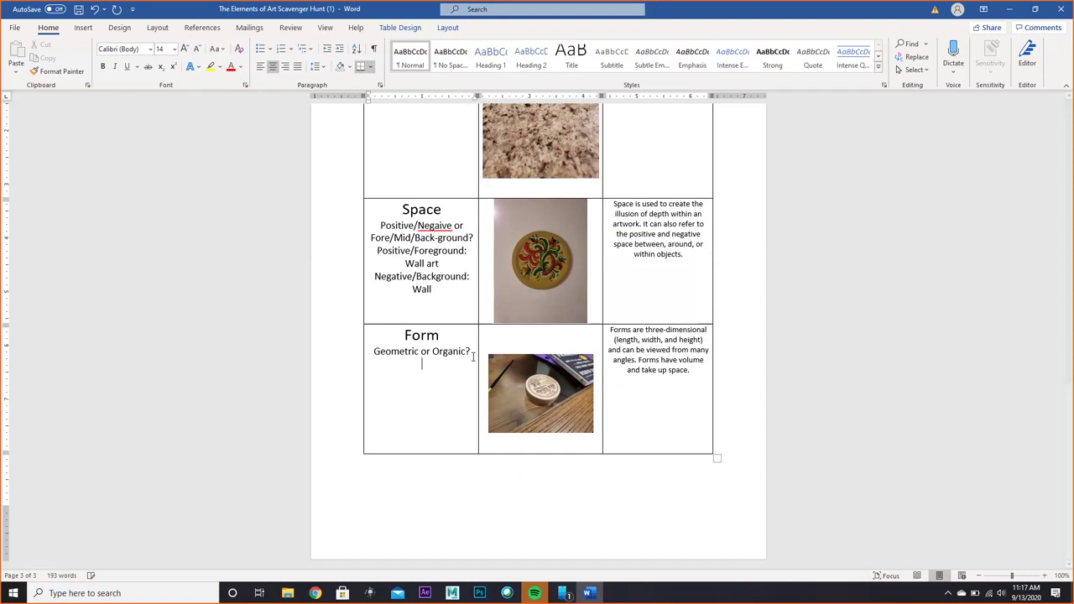
type("Geometric")
left_click(581, 501)
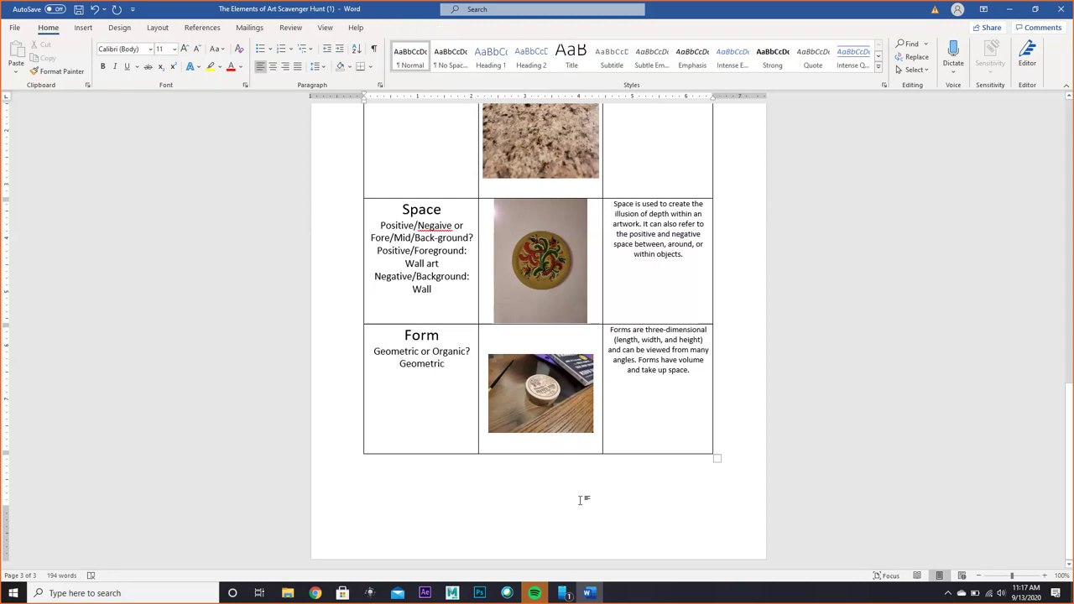
- Scroll through the finished worksheet to review the written answers and photos
scroll(777, 397, "up", 10)
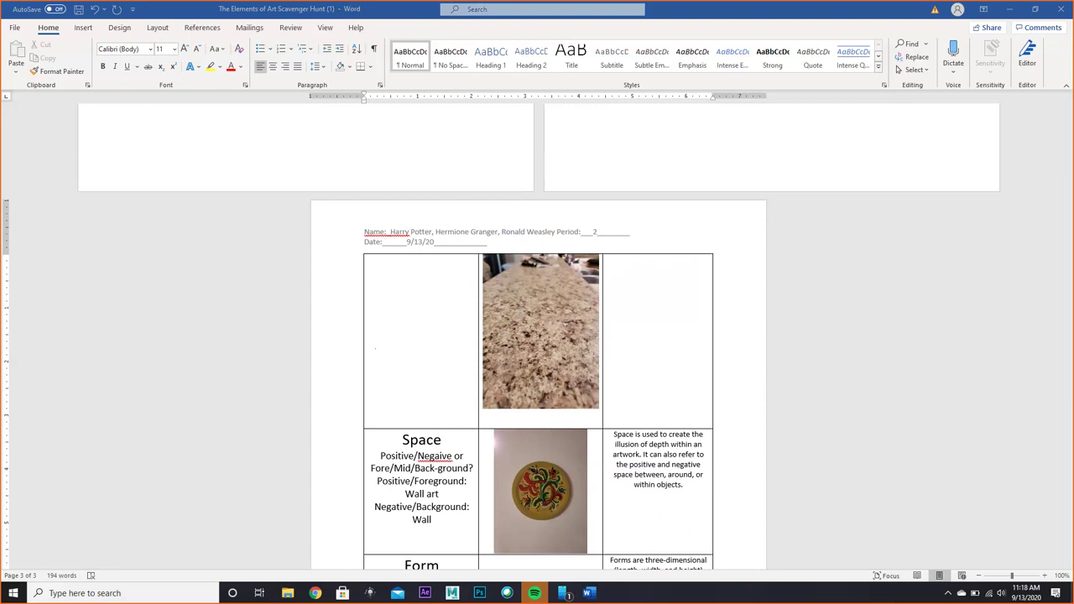
scroll(778, 397, "up", 3)
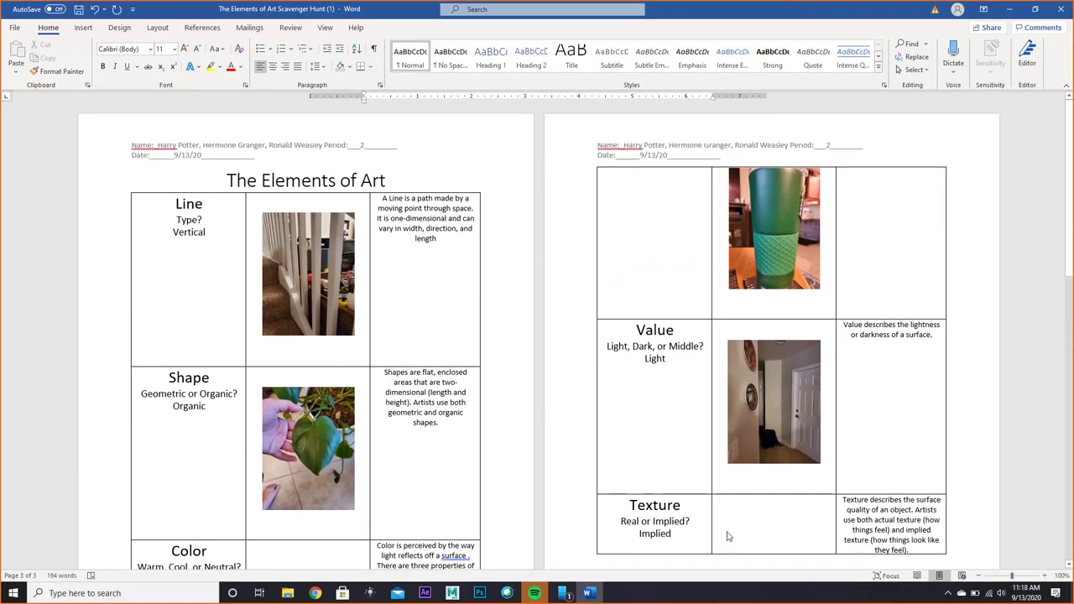
scroll(553, 501, "down", 10)
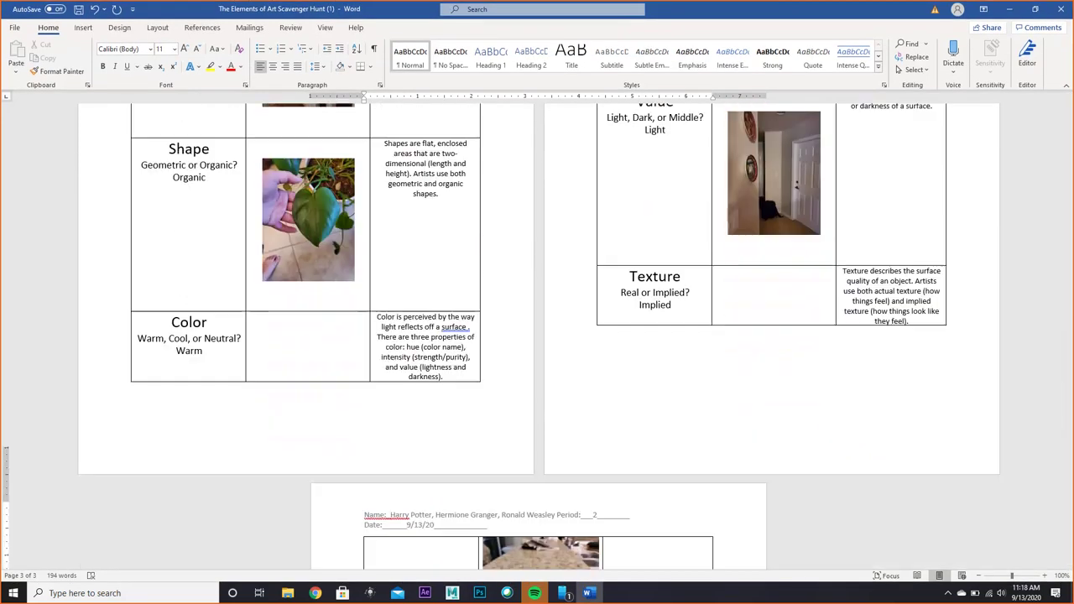
scroll(539, 335, "down", 9)
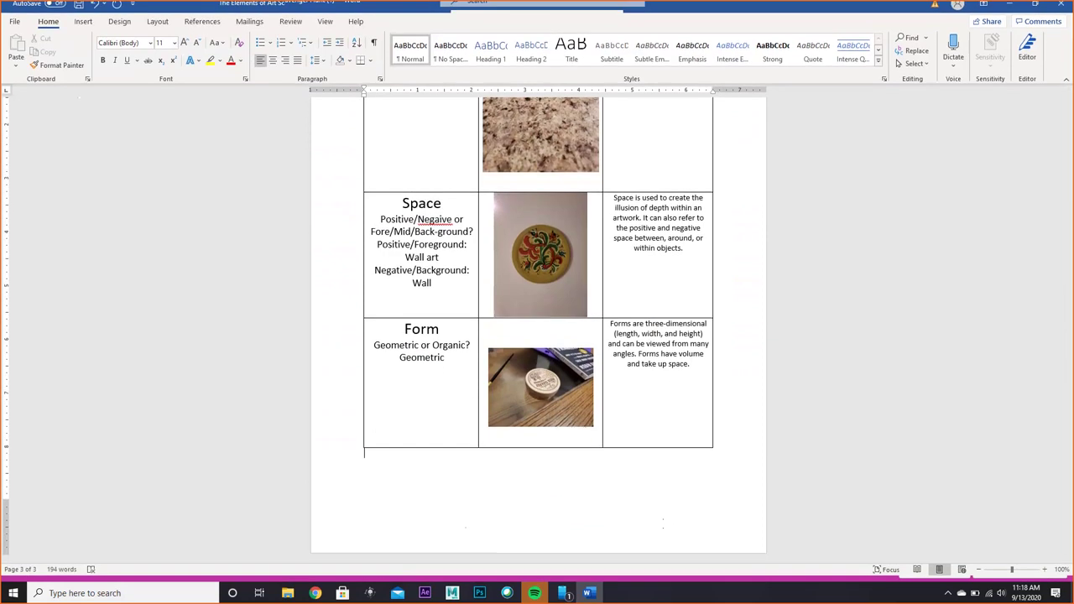
scroll(539, 335, "up", 6)
scroll(537, 336, "up", 12)
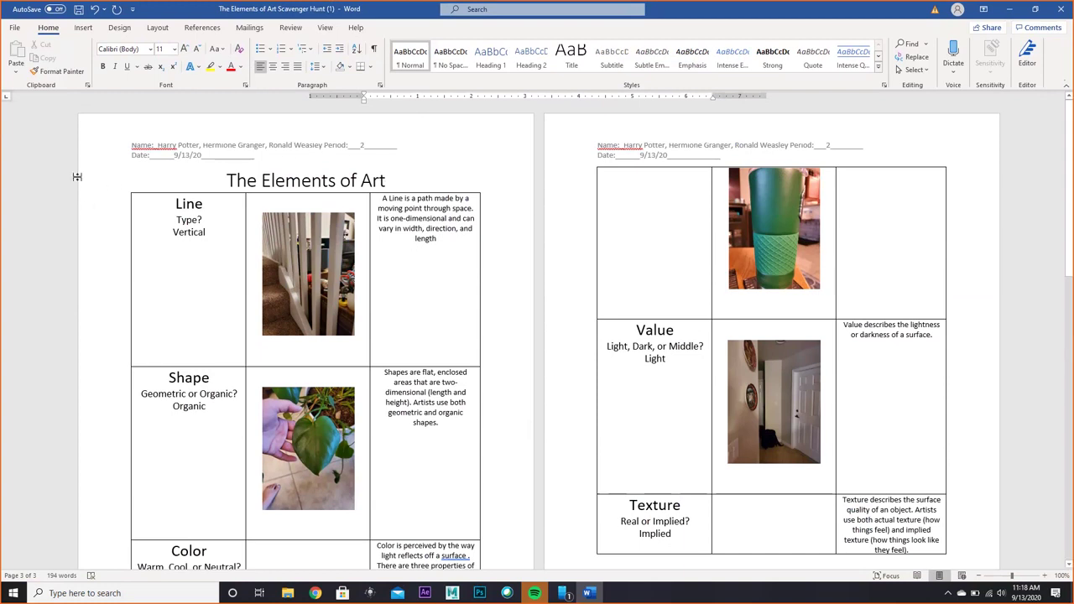
- Save the worksheet as 'The Elements of Art Scavenger Hunt (1)' in D:\OMS\Lesson Plans\Week 3\Elements of Art
left_click(13, 28)
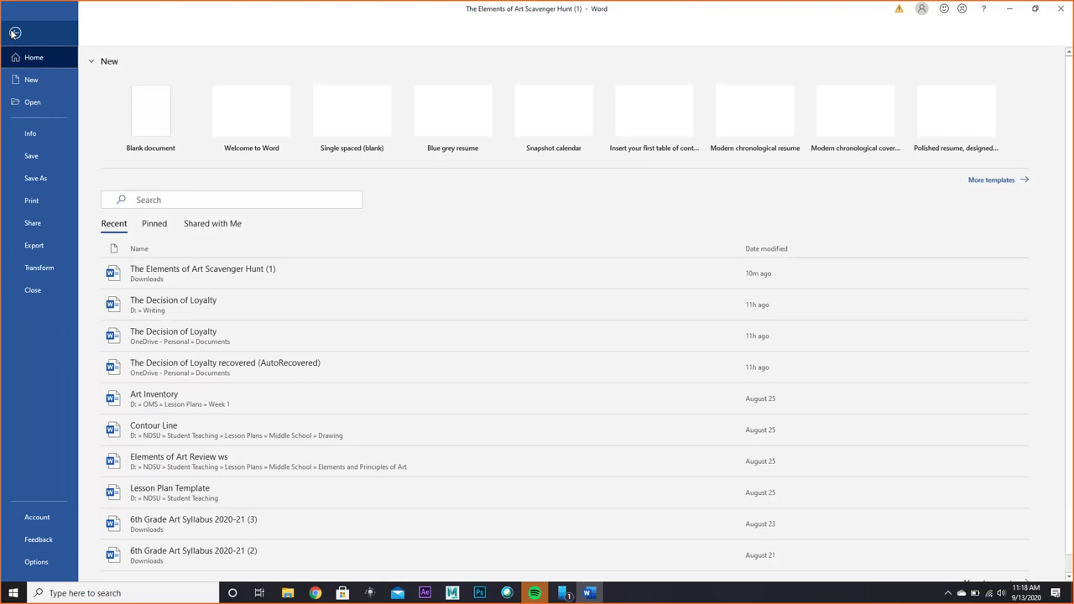
left_click(37, 182)
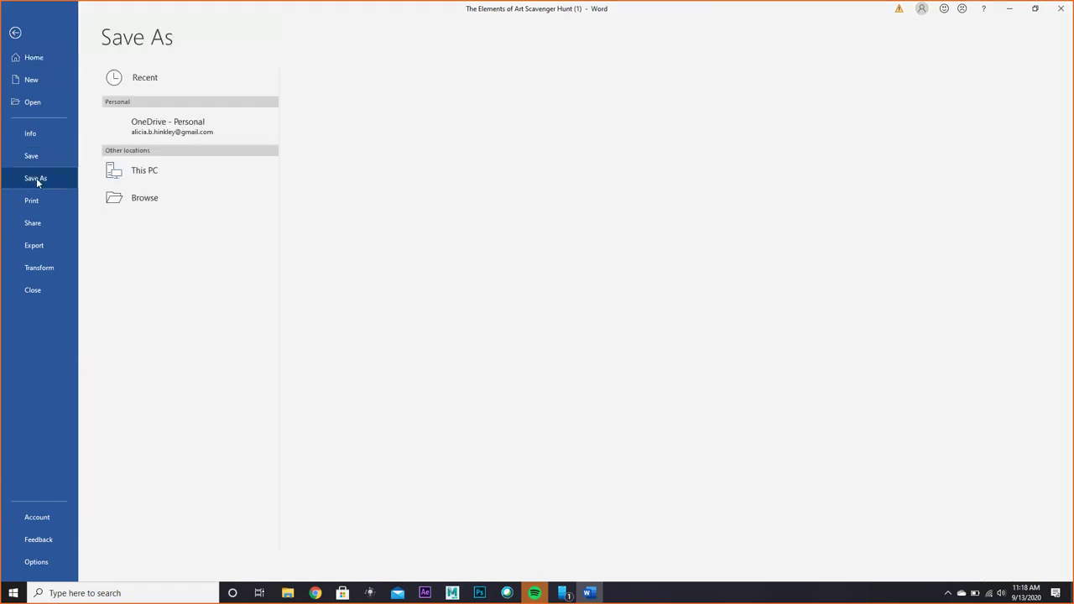
left_click(146, 206)
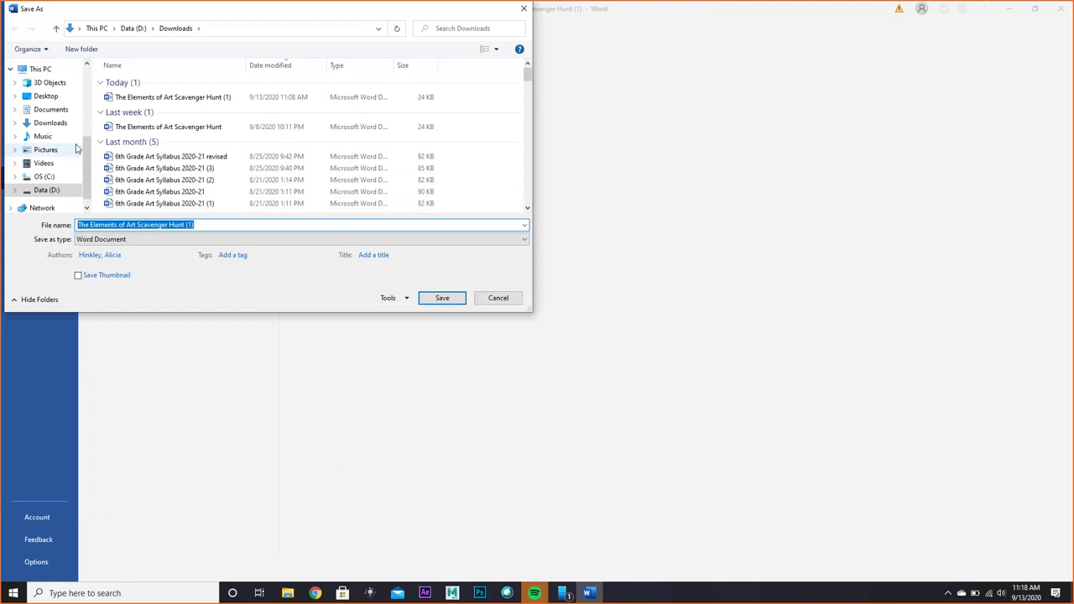
left_click(67, 190)
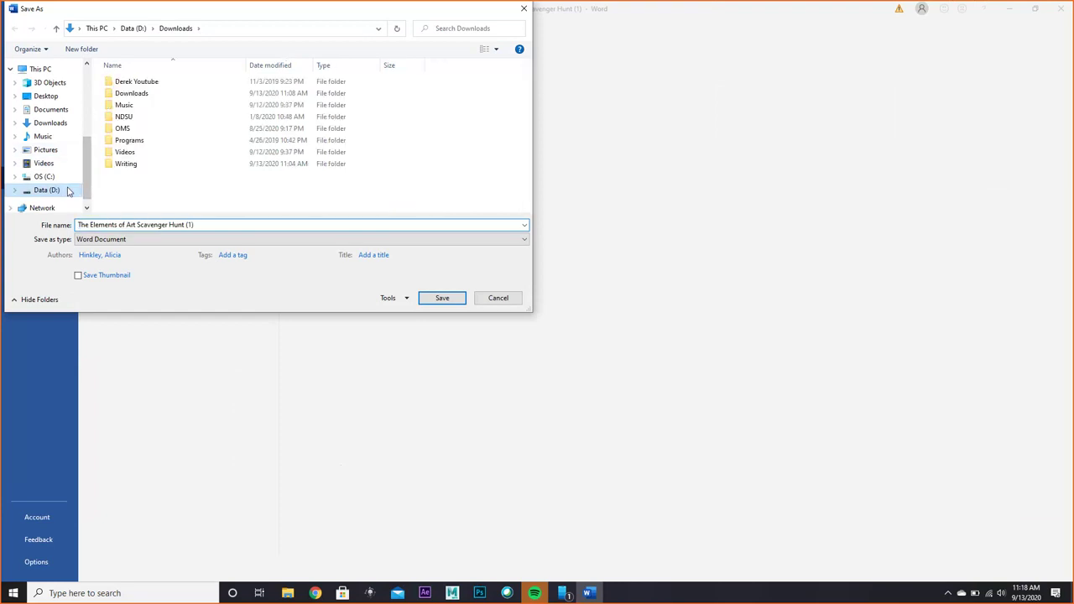
double_click(141, 129)
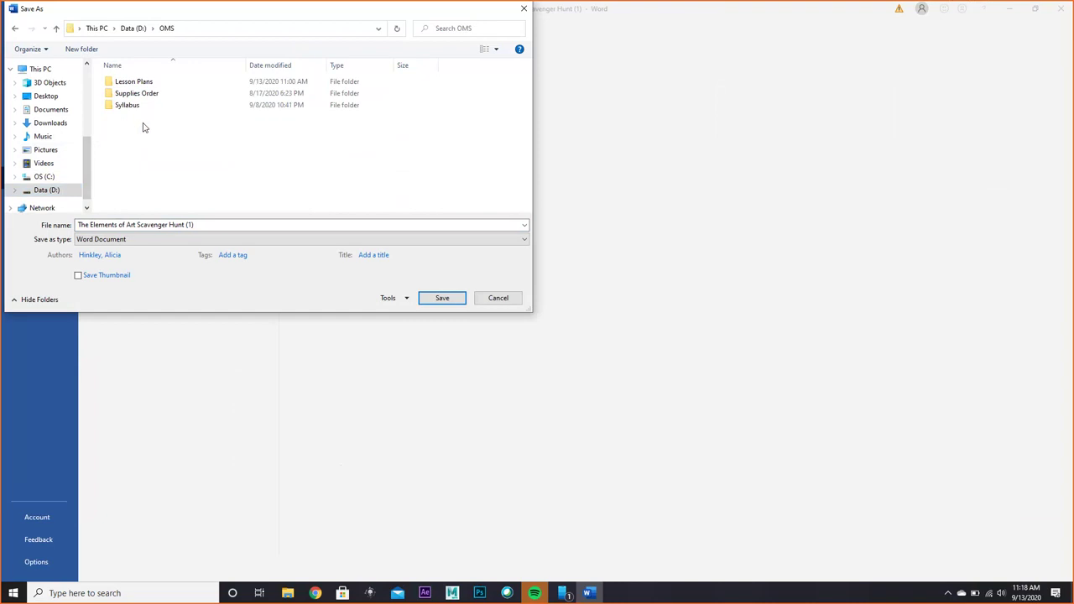
double_click(176, 87)
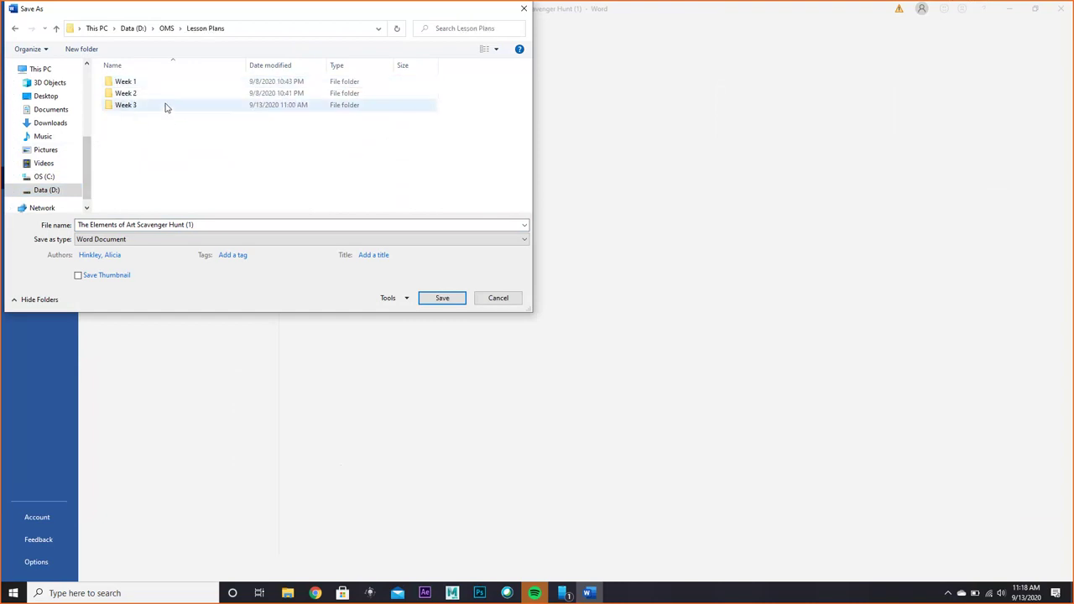
double_click(165, 105)
left_click(161, 84)
double_click(161, 84)
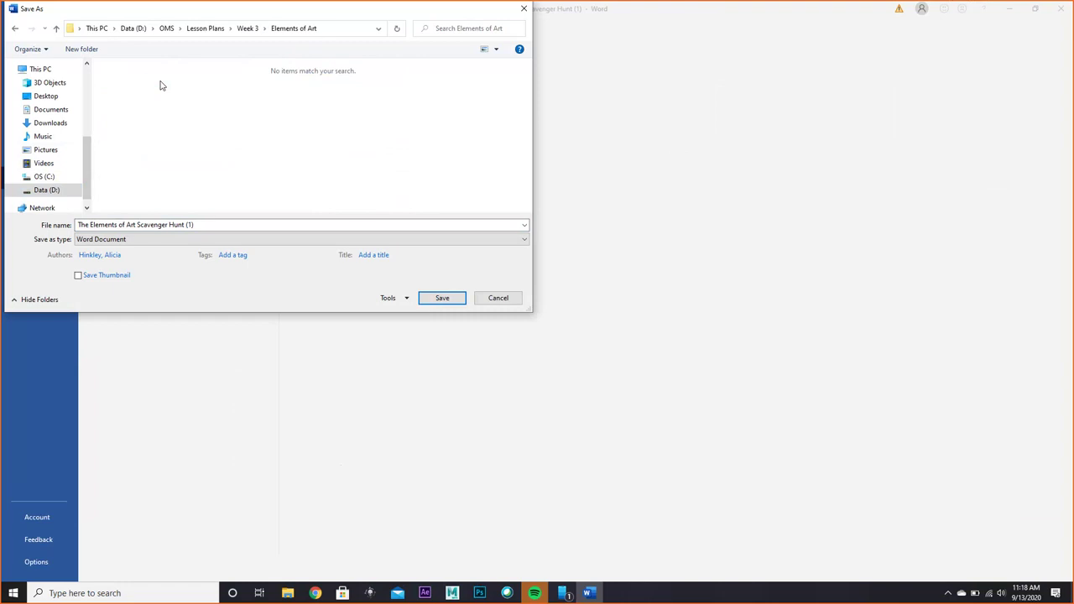
left_click(221, 224)
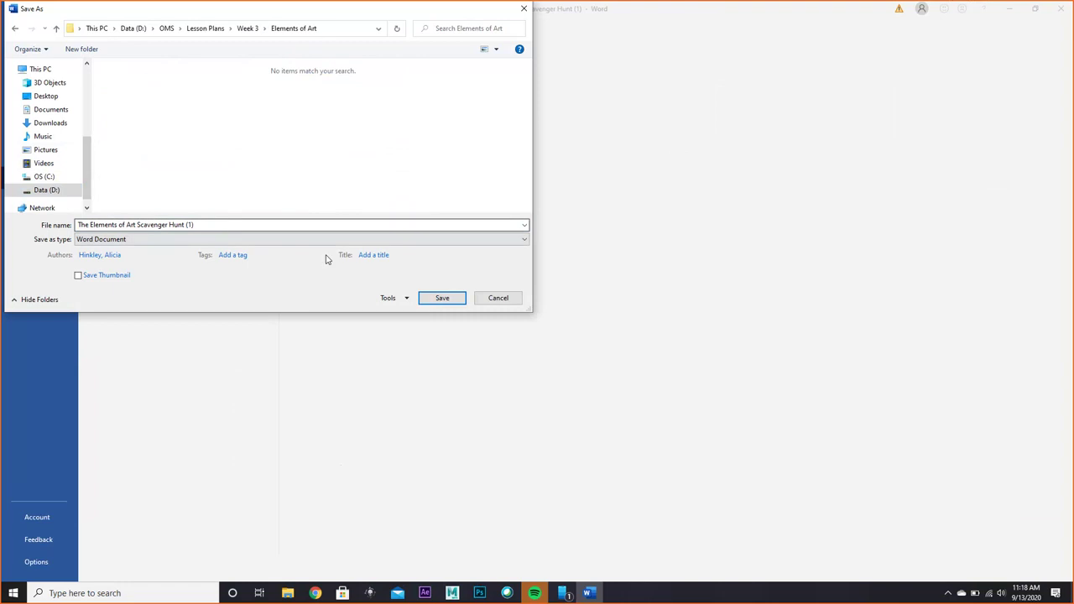
left_click(428, 304)
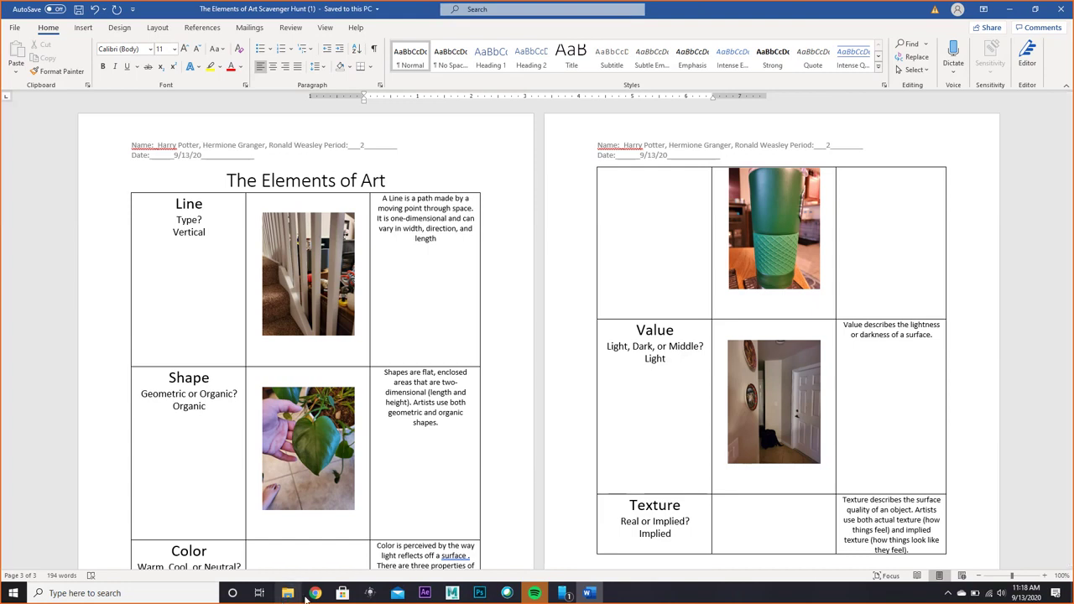
- In Canvas Modules, open Elements of Art Scavenger Hunt (Submit Here) and start a file-upload submission
left_click(314, 594)
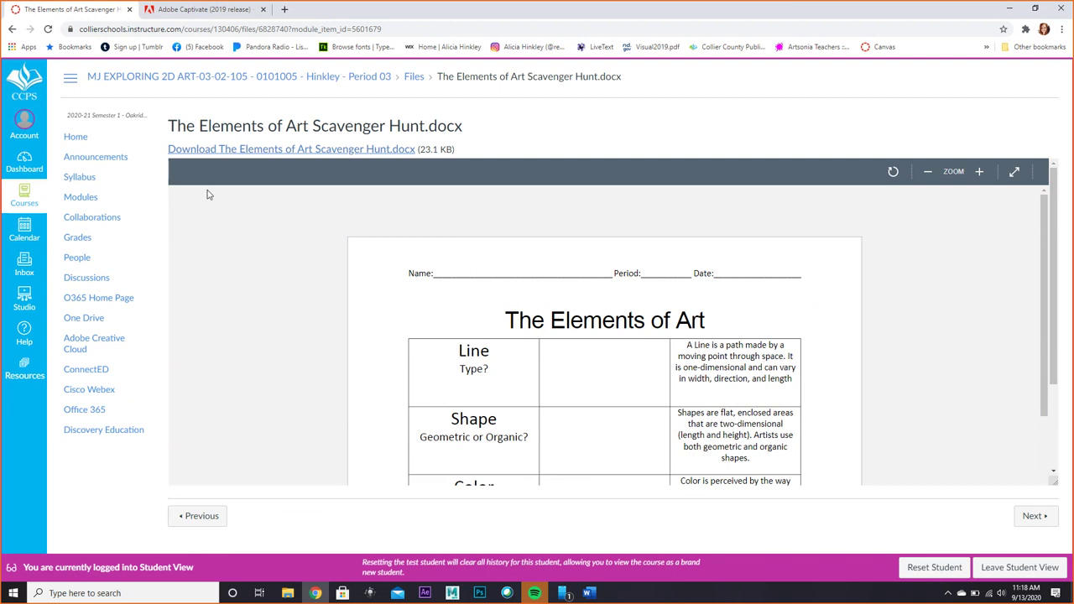
left_click(91, 201)
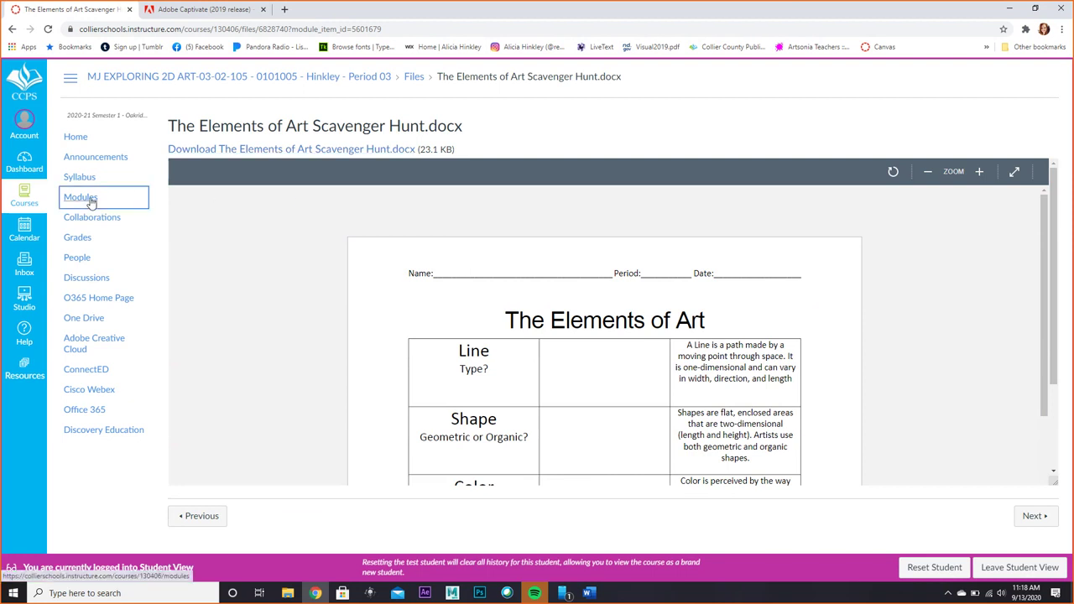
scroll(525, 293, "down", 15)
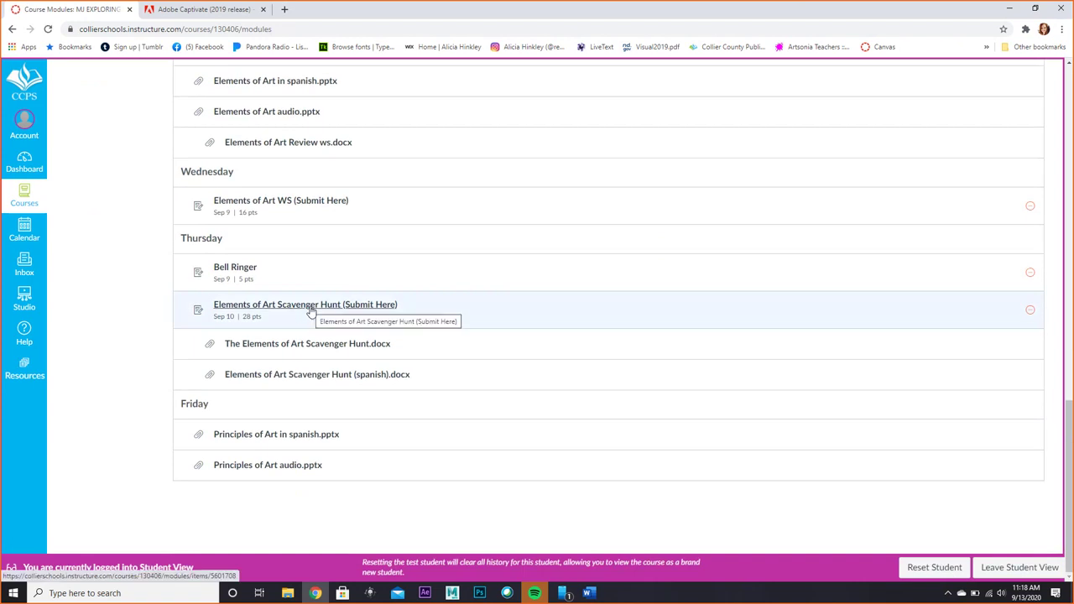
left_click(311, 312)
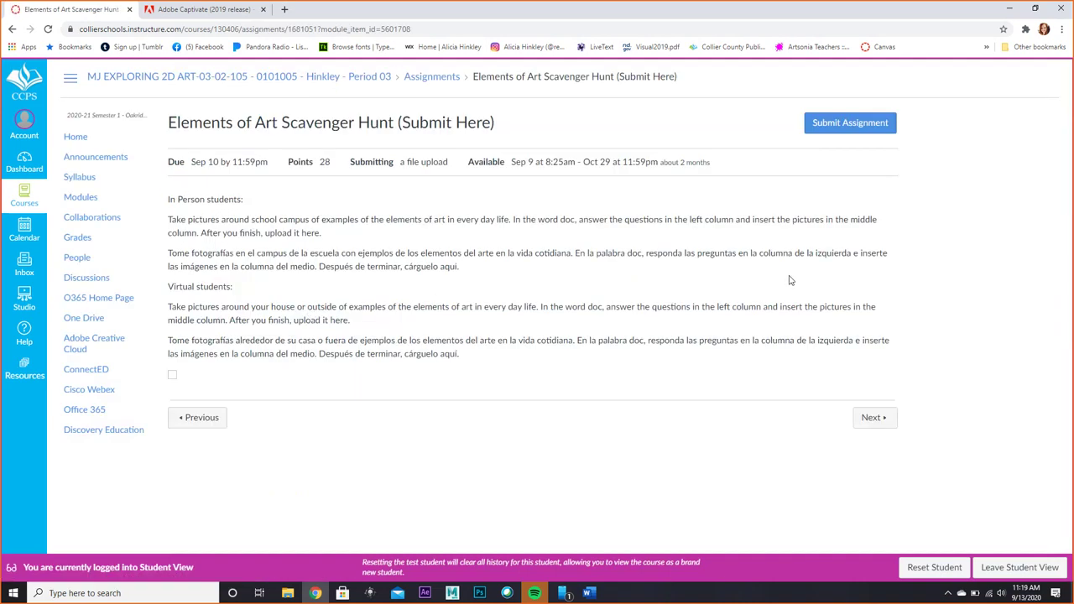
left_click(835, 133)
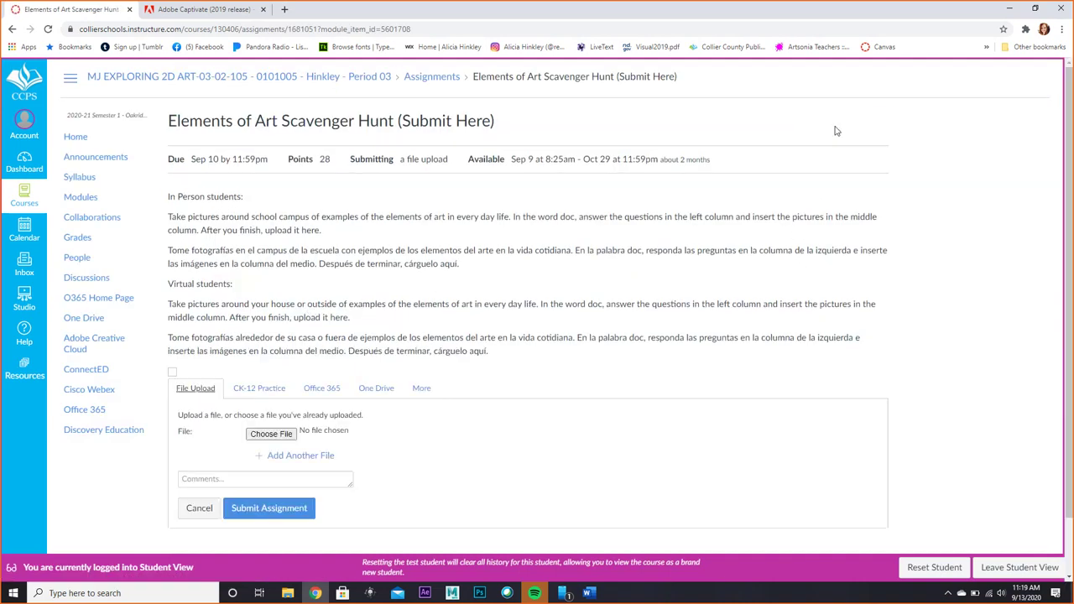
scroll(489, 399, "down", 1)
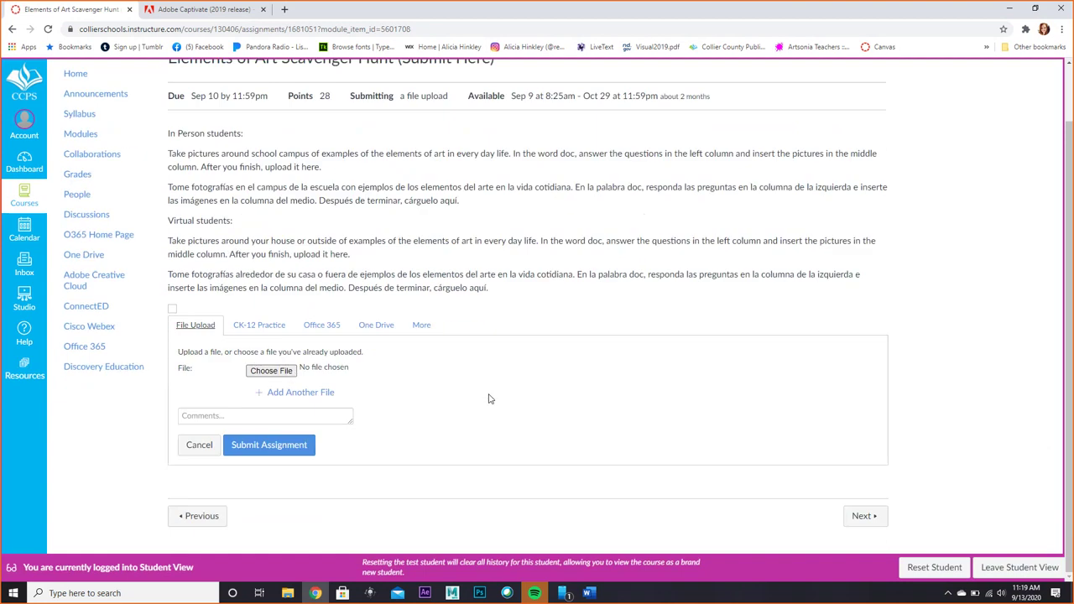
- Attach 'The Elements of Art Scavenger Hunt (1).docx' from D:\OMS\Lesson Plans\Week 3\Elements of Art
left_click(287, 371)
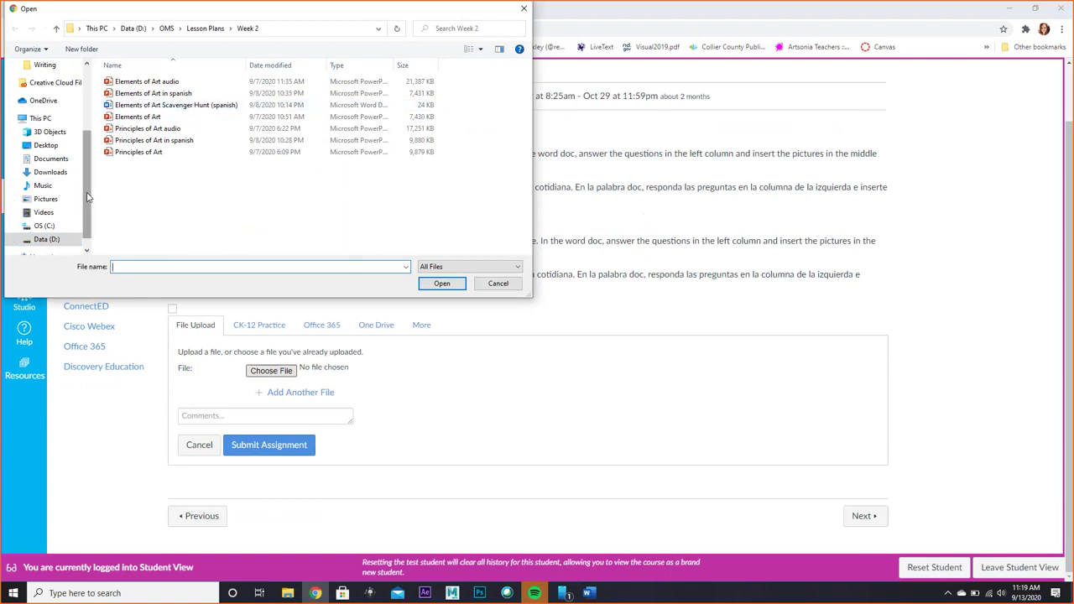
scroll(84, 213, "down", 1)
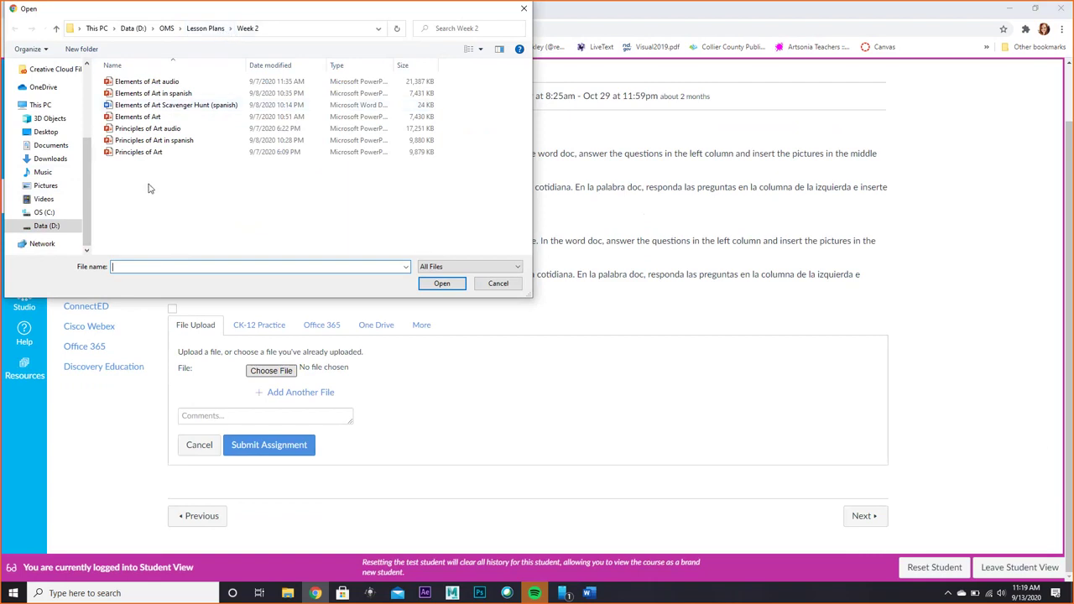
left_click(52, 226)
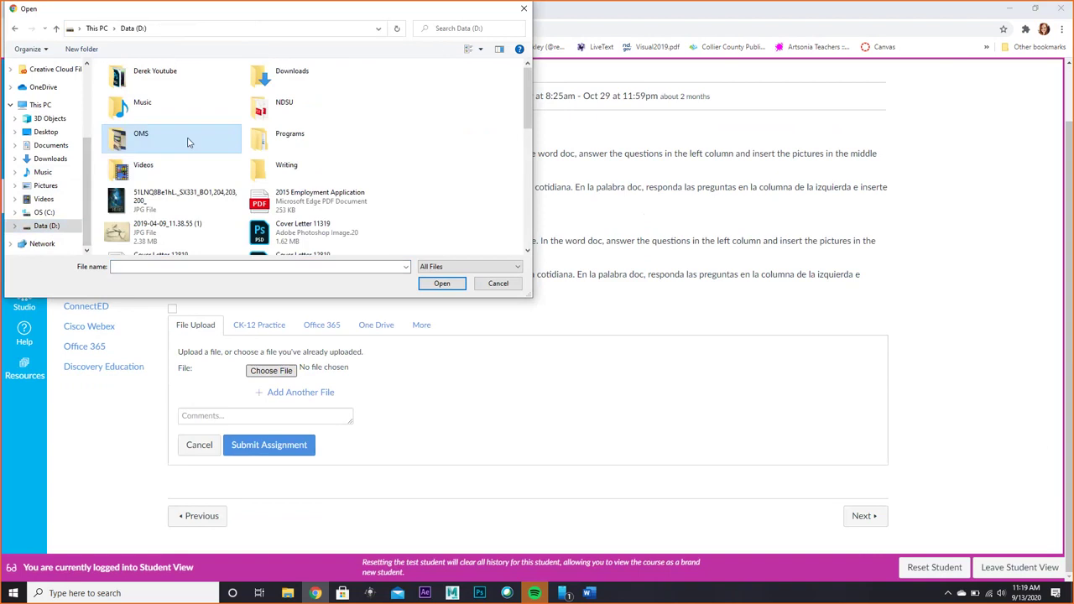
double_click(189, 139)
double_click(145, 115)
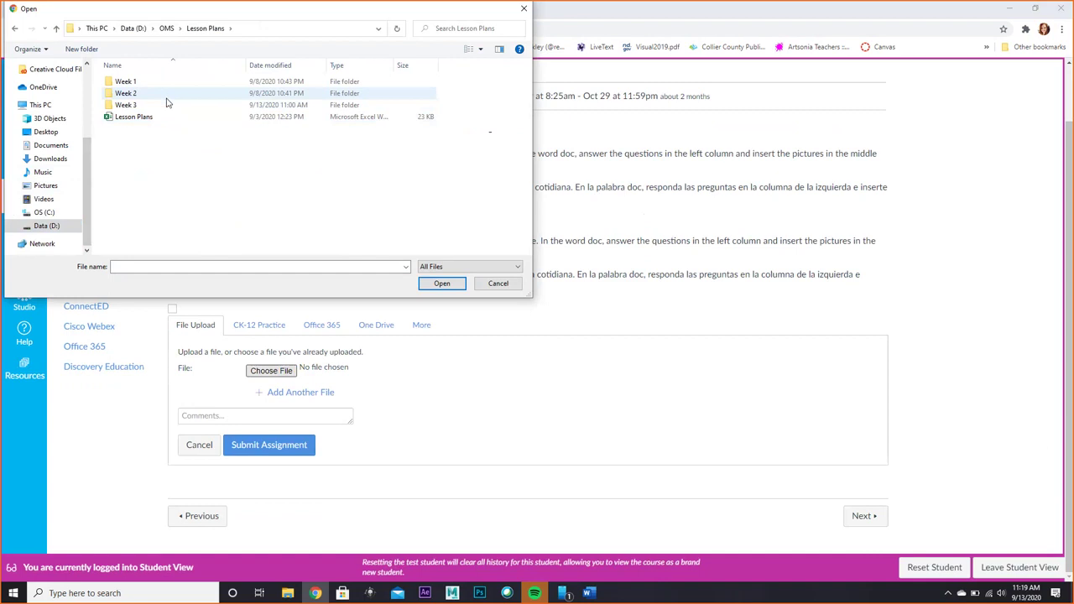
double_click(168, 105)
double_click(155, 82)
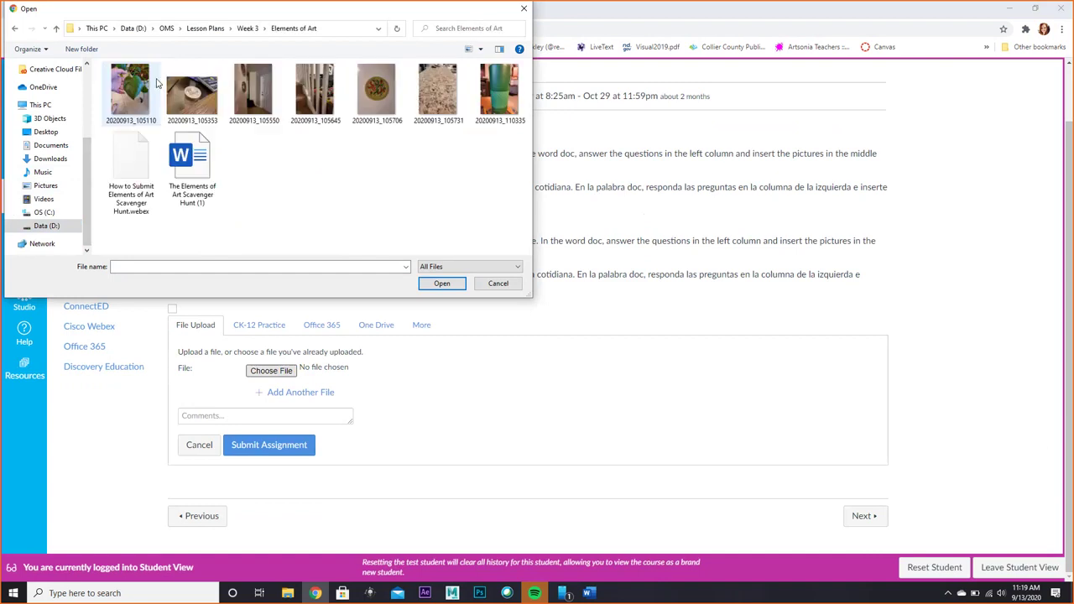
left_click(193, 168)
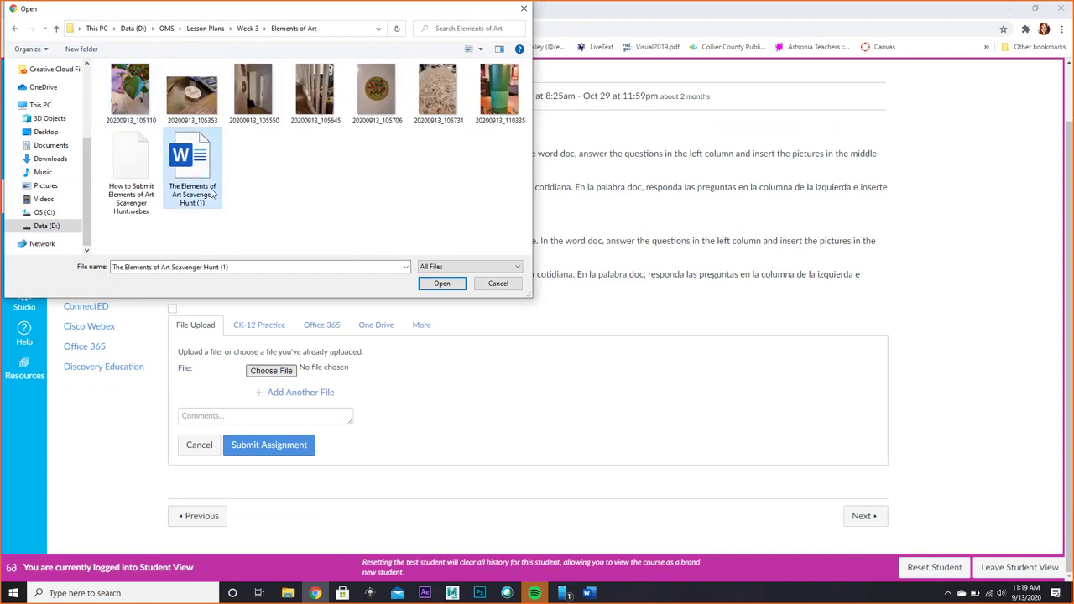
left_click(438, 285)
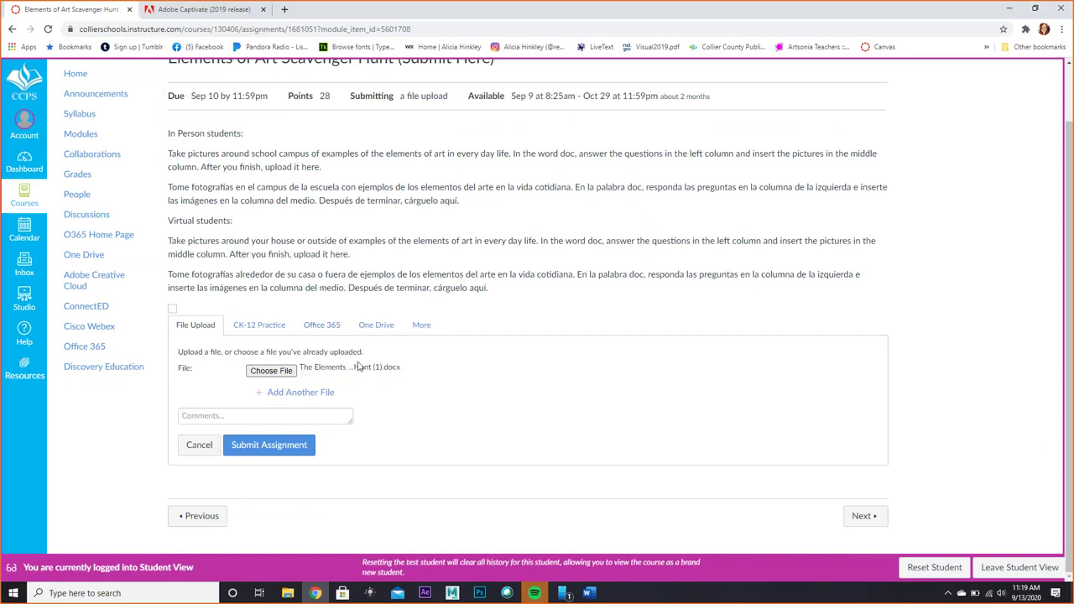
- Submit the assignment with the attached worksheet, which returns an 'Attached files must be greater than 0 bytes' error
left_click(285, 451)
scroll(1029, 310, "up", 1)
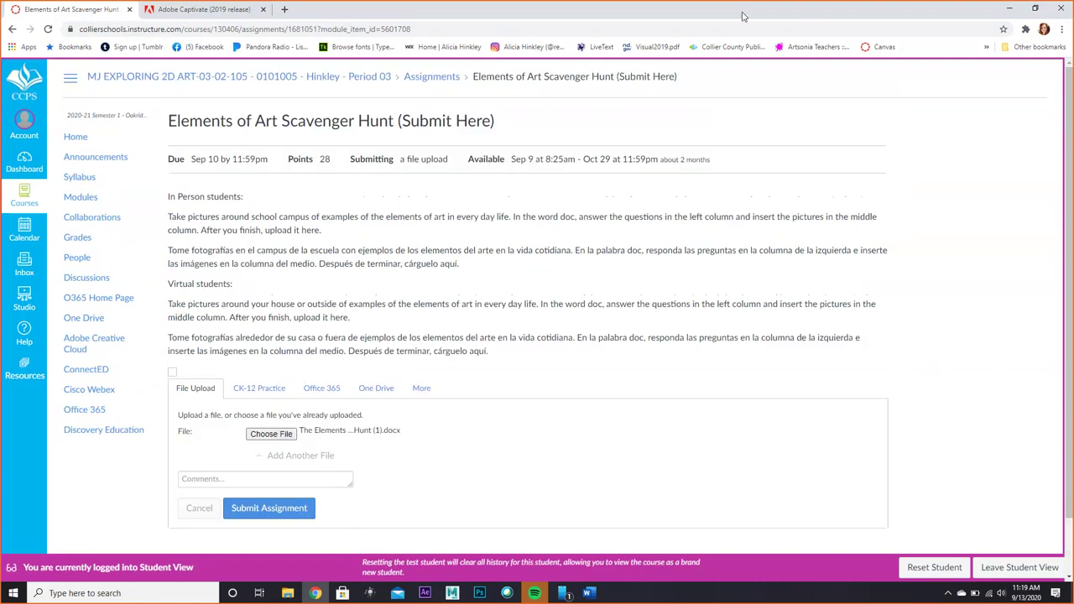